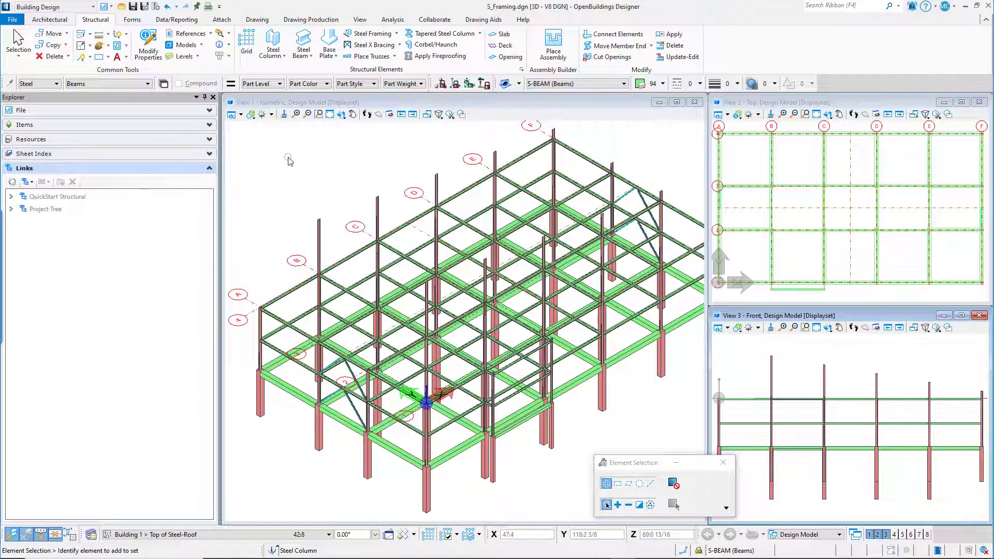
- Start a steel column matching the existing main column, with length set to 4:0
left_click(271, 46)
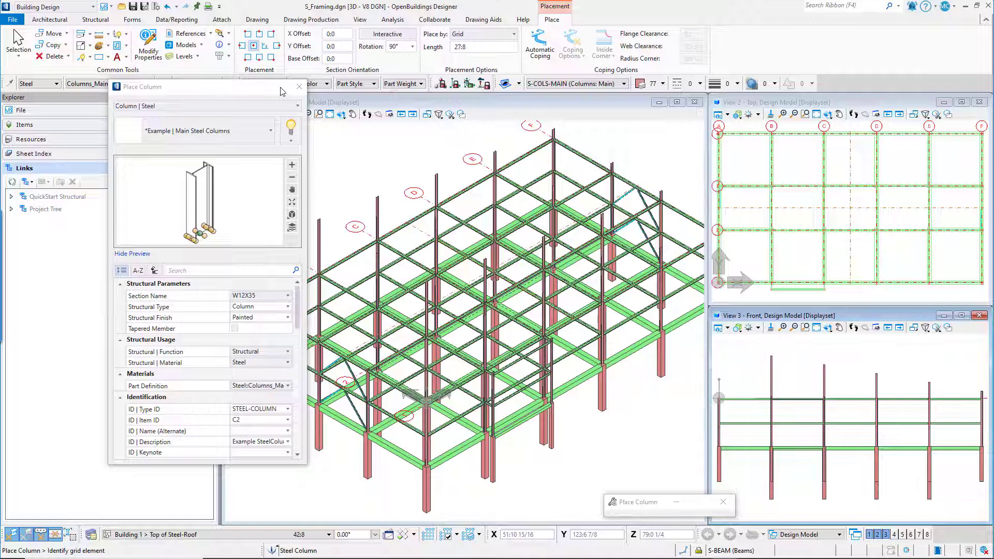
left_click(292, 129)
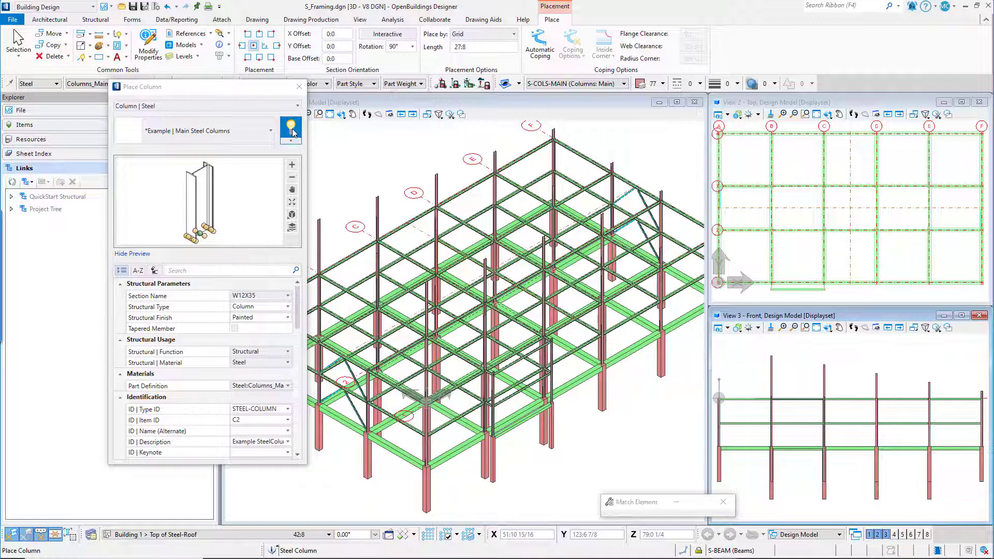
left_click(553, 131)
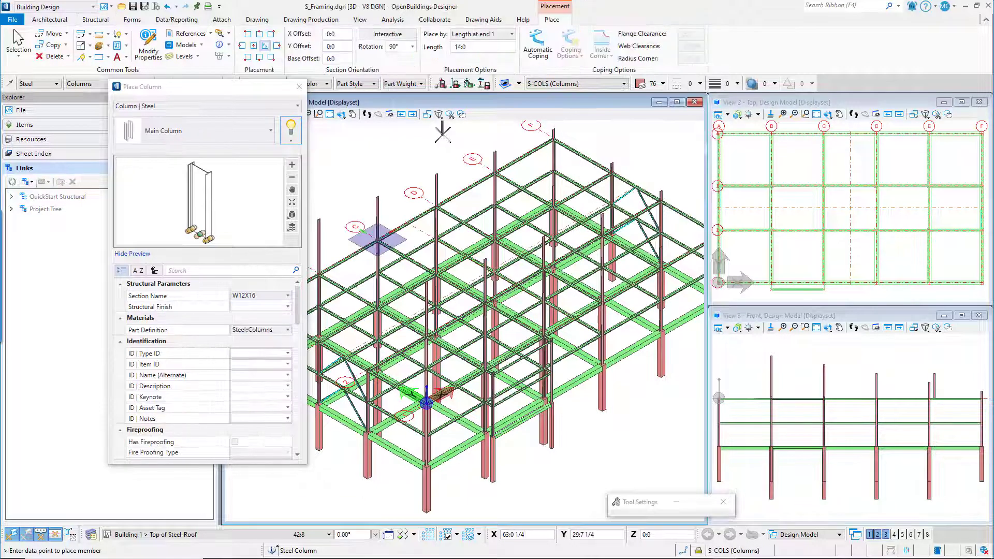
left_click(470, 47)
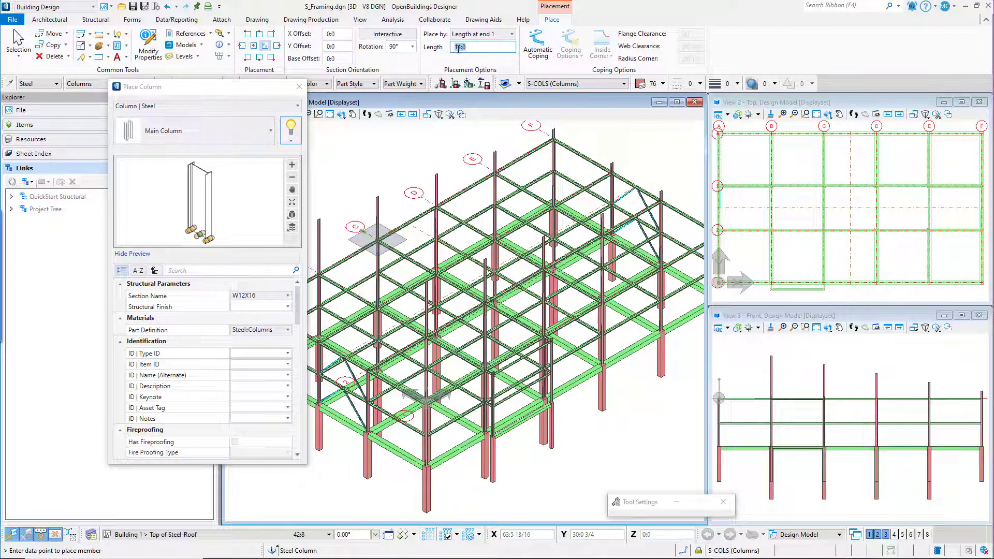
type("4")
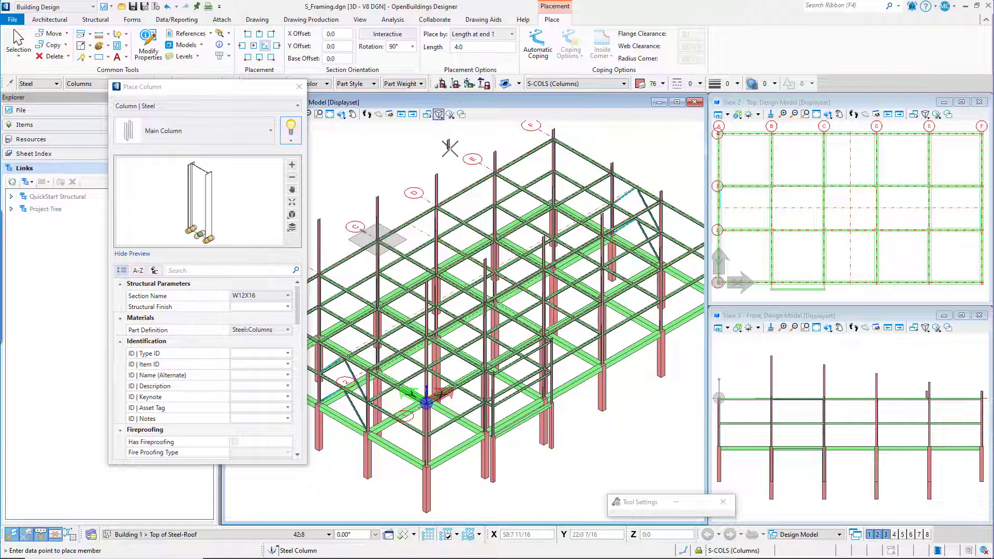
- Try the 4:0 W12X16 column placement on the beam, then end column placement
scroll(449, 149, "down", 2)
scroll(334, 232, "up", 5)
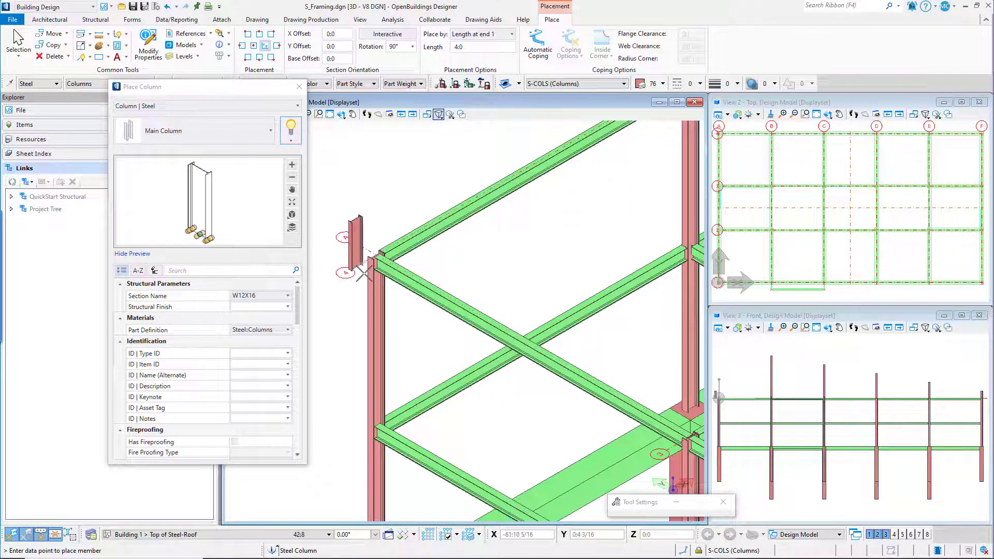
scroll(355, 222, "down", 3)
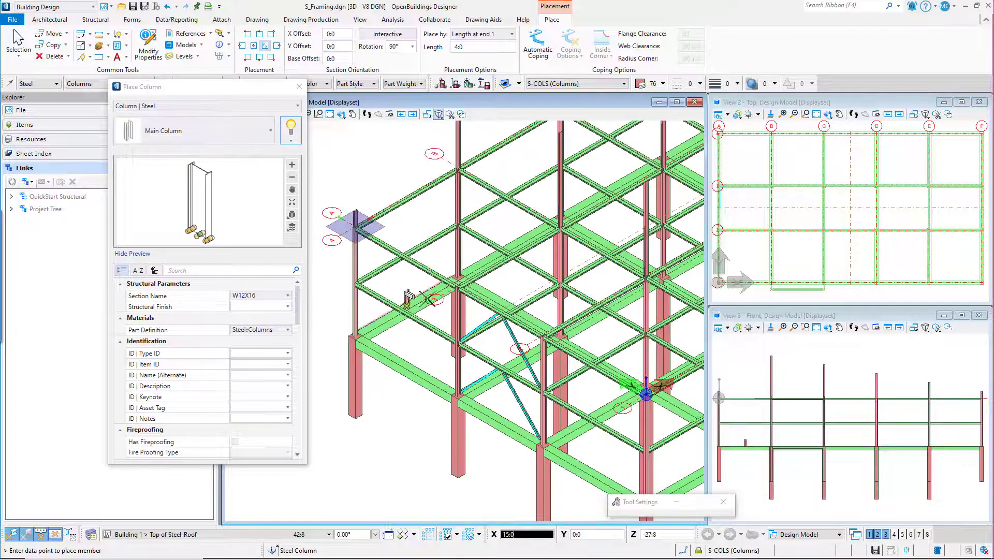
scroll(462, 242, "up", 4)
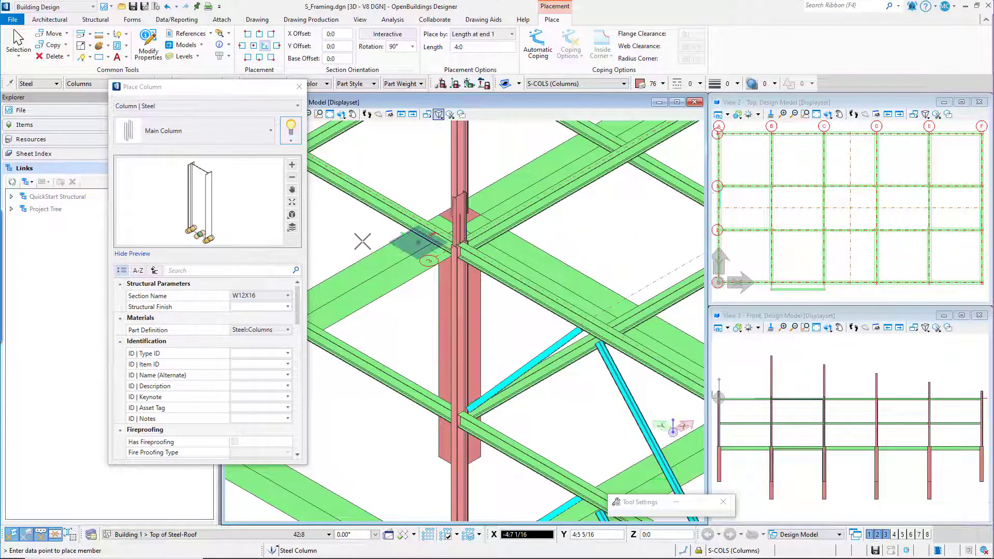
scroll(361, 240, "down", 3)
scroll(417, 294, "up", 3)
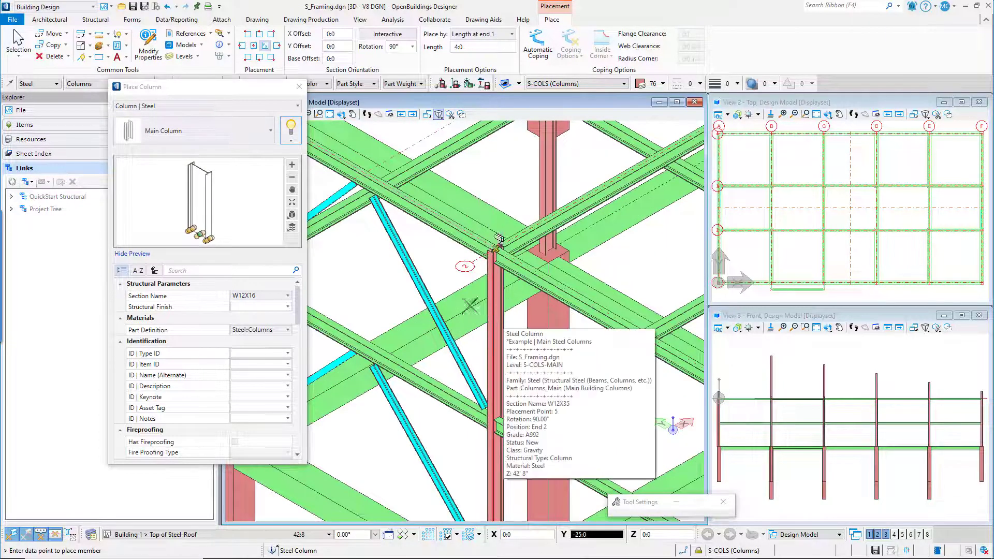
scroll(374, 261, "down", 3)
scroll(518, 331, "up", 5)
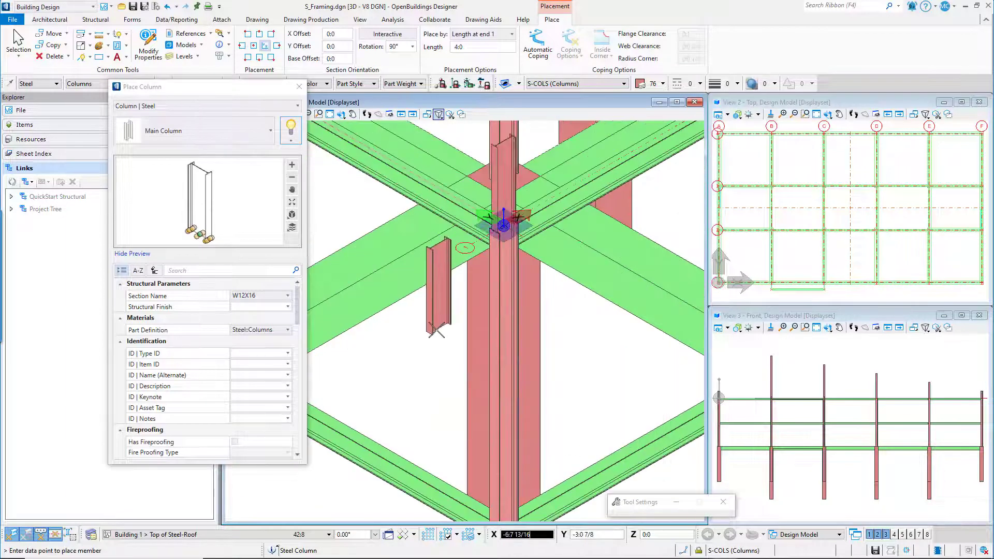
key("Escape")
scroll(435, 359, "down", 6)
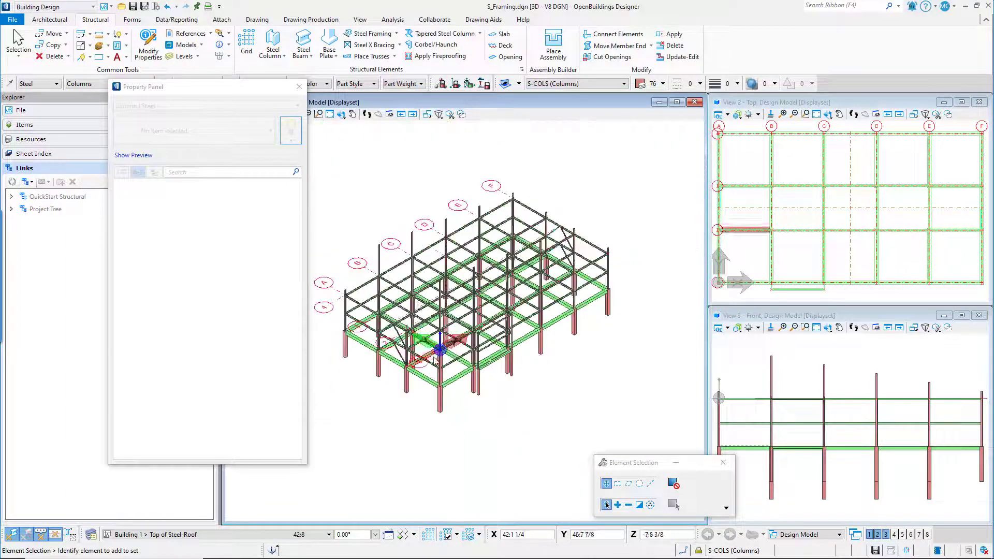
- Turn on display of the AA_Discipline Master.dgn reference attachment in every view
left_click(209, 33)
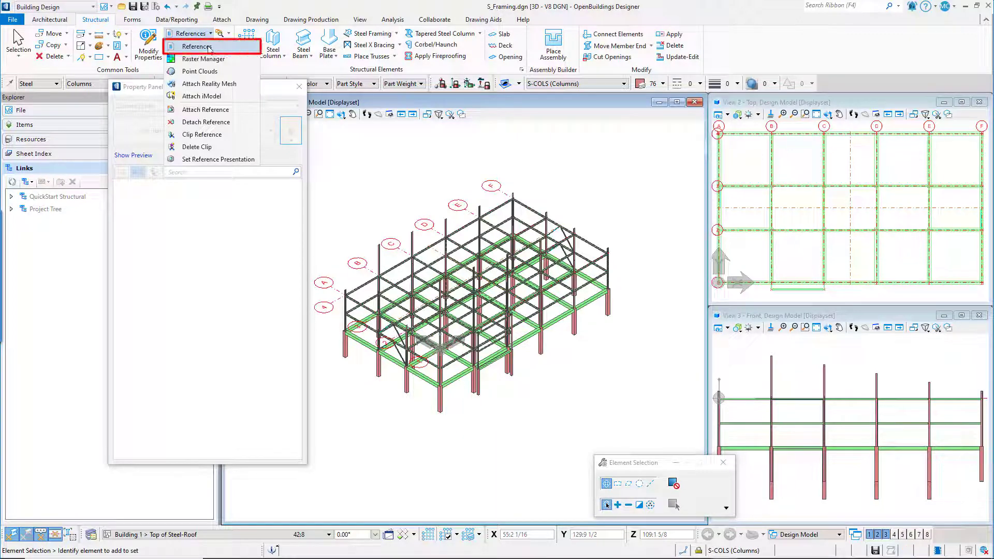
left_click(209, 48)
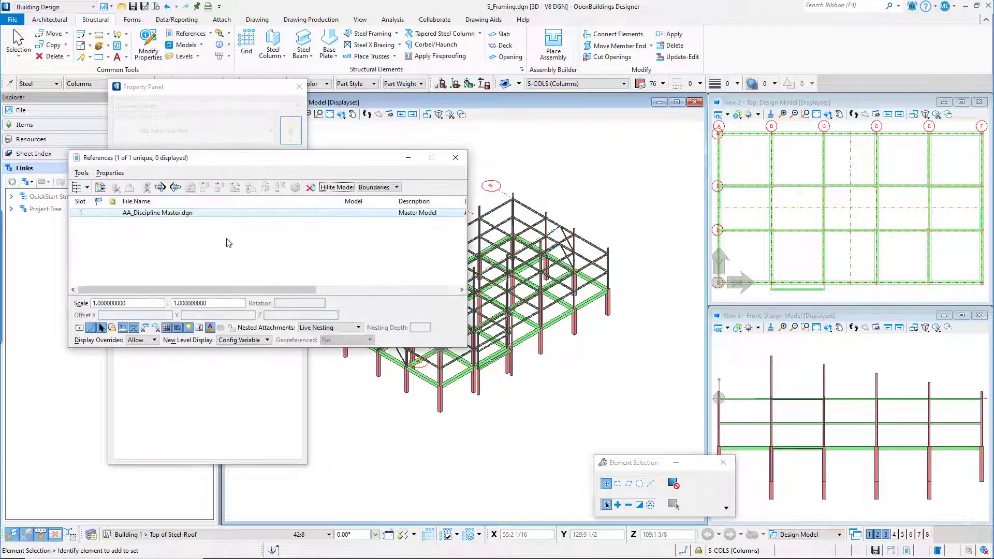
left_click_drag(272, 288, 415, 290)
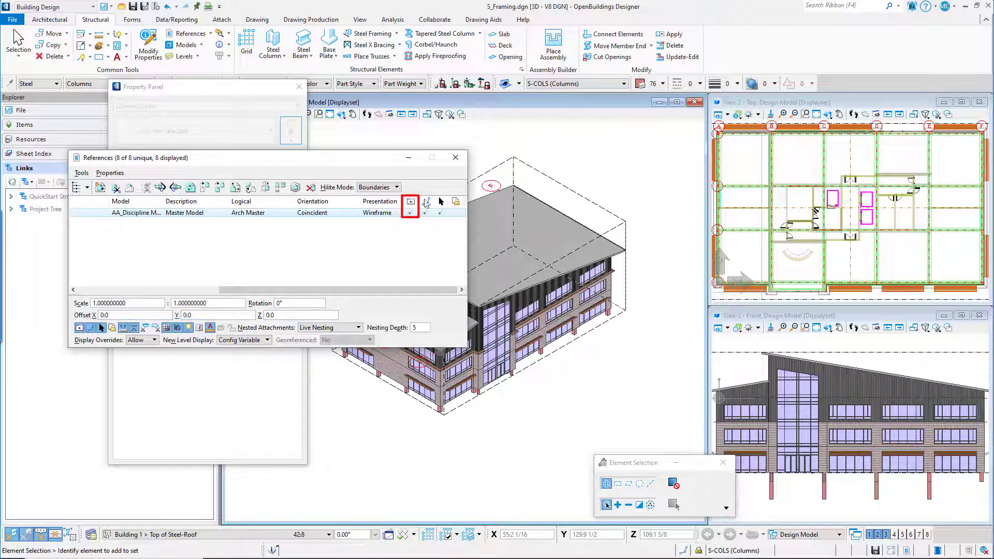
left_click(456, 159)
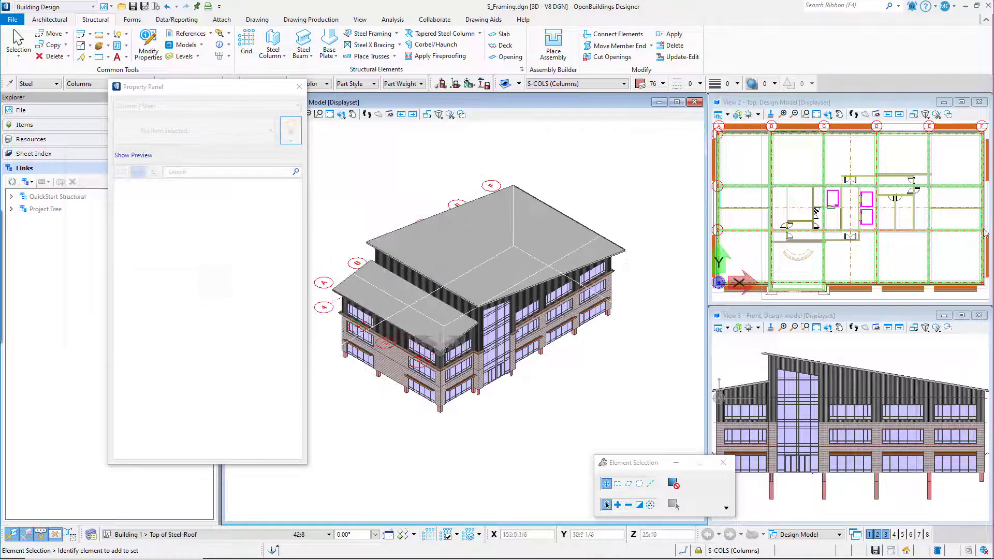
left_click(197, 57)
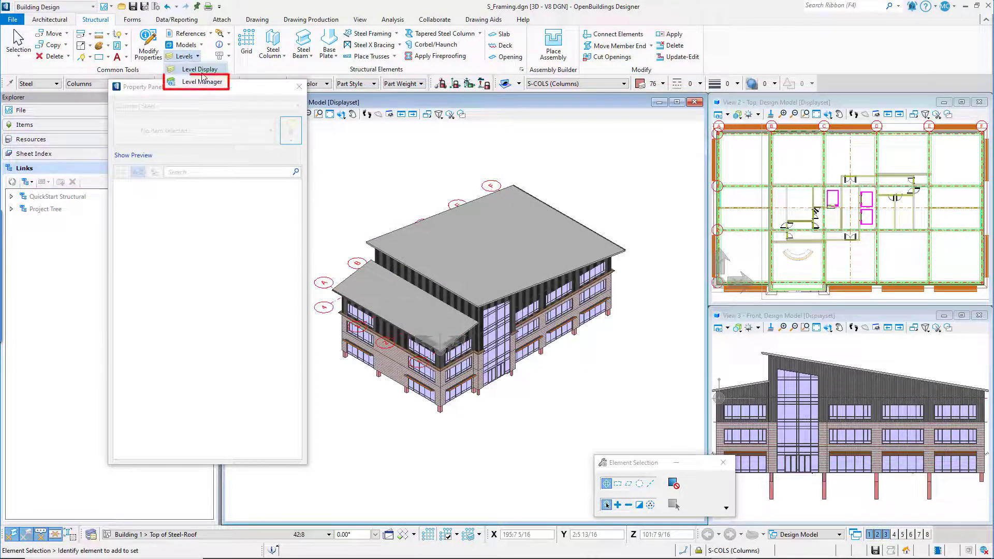
- Hide the architectural reference levels except A-ROOF, applying the change to all views
left_click(201, 71)
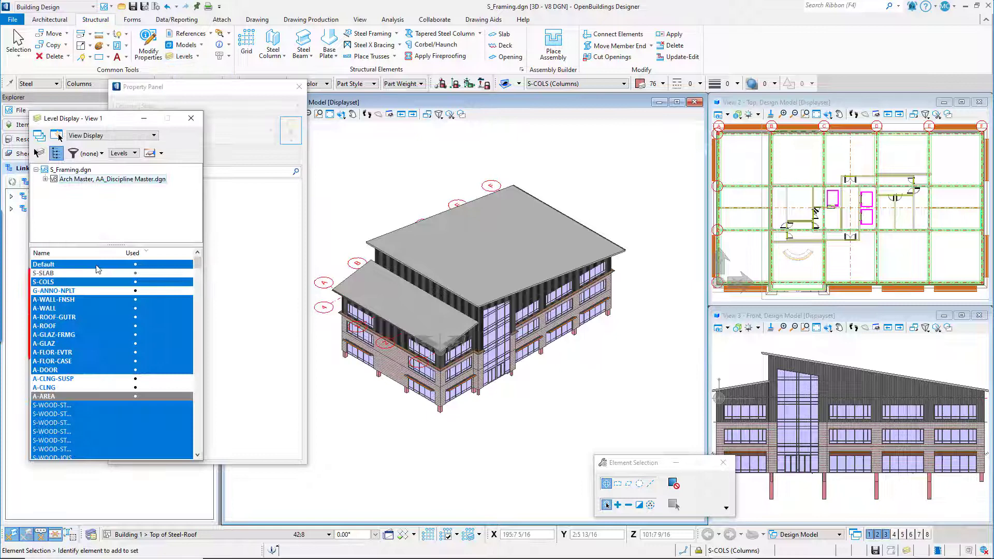
left_click(98, 367)
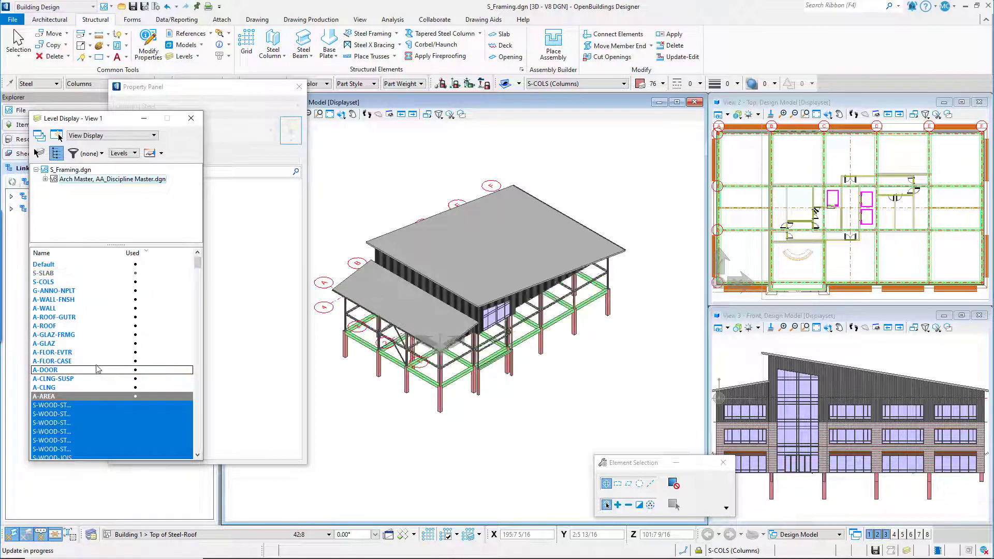
left_click(92, 331)
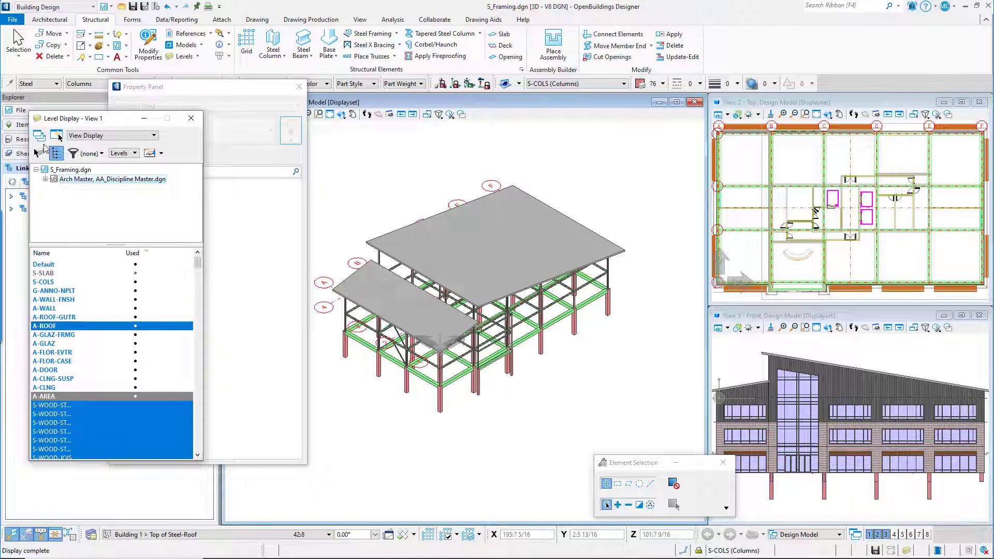
left_click(39, 135)
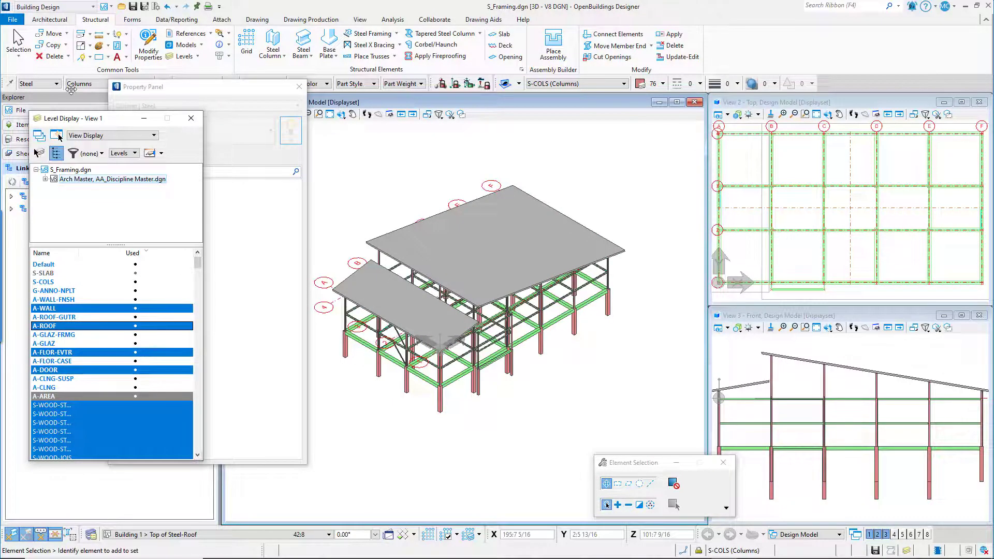
left_click(191, 118)
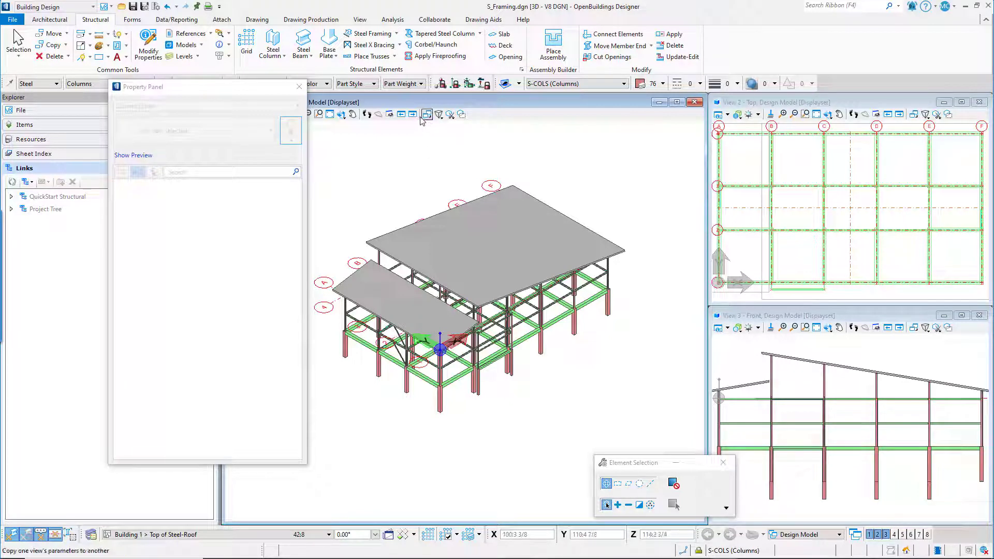
- Start a fitted section using the _Ex_Struc - Elevation_Full Sheet drawing seed
left_click(449, 115)
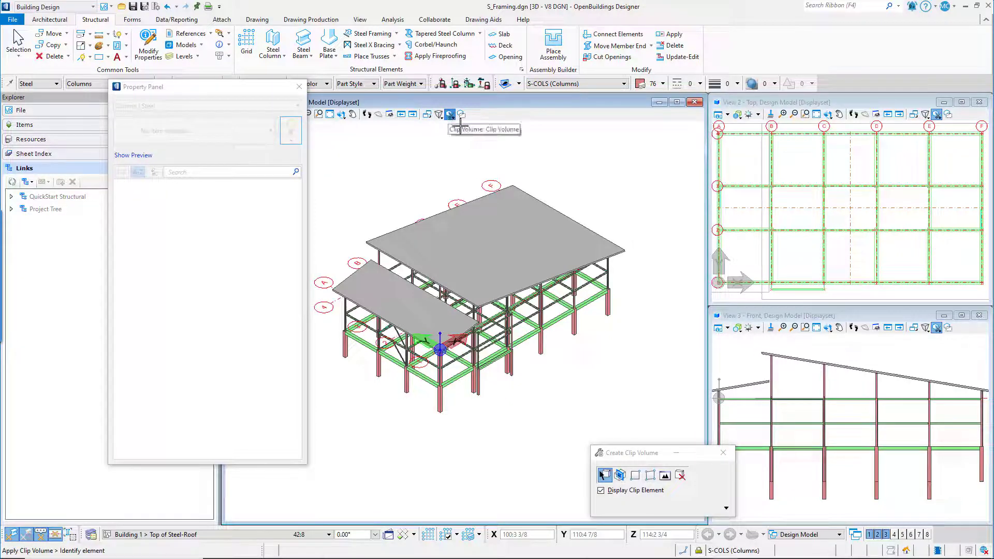
left_click_drag(635, 453, 663, 147)
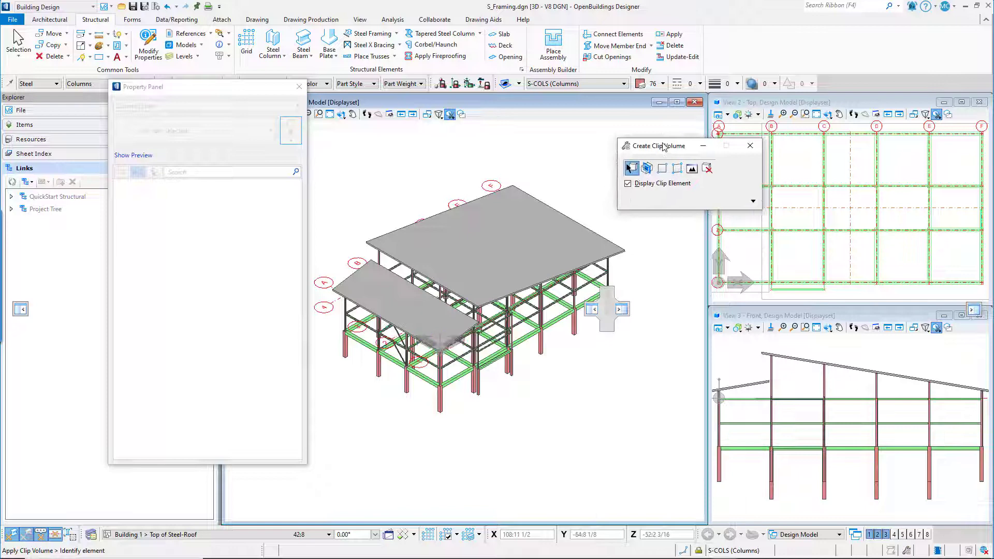
left_click(646, 168)
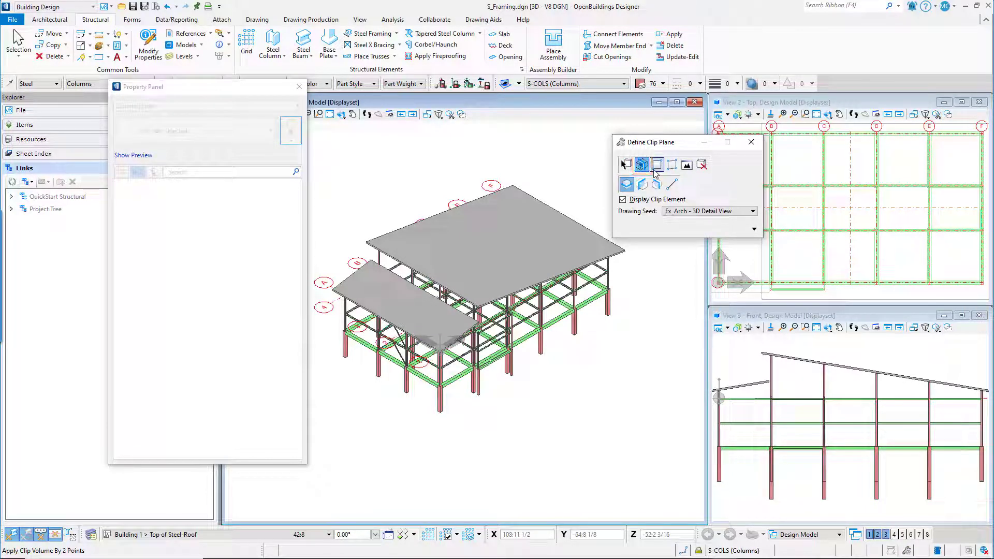
left_click(642, 185)
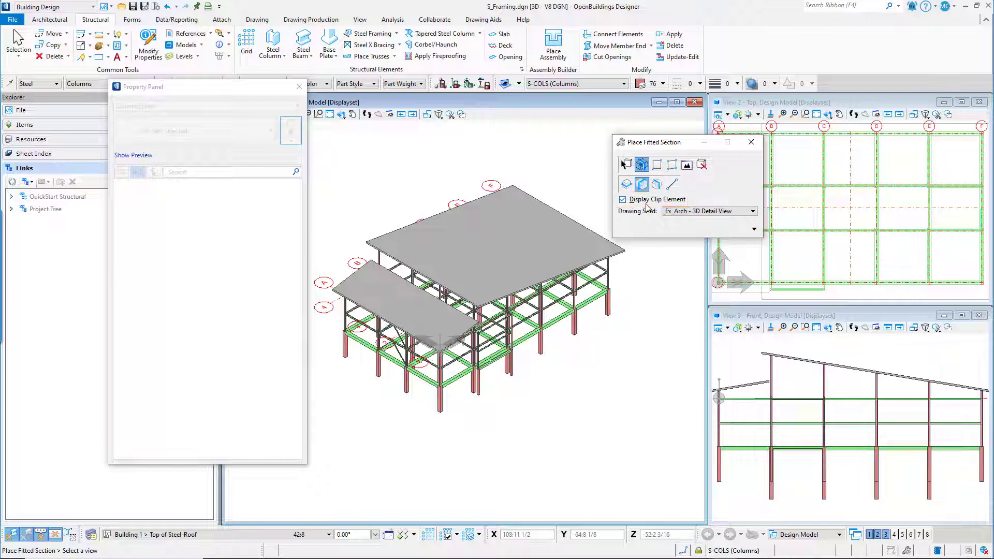
left_click(673, 212)
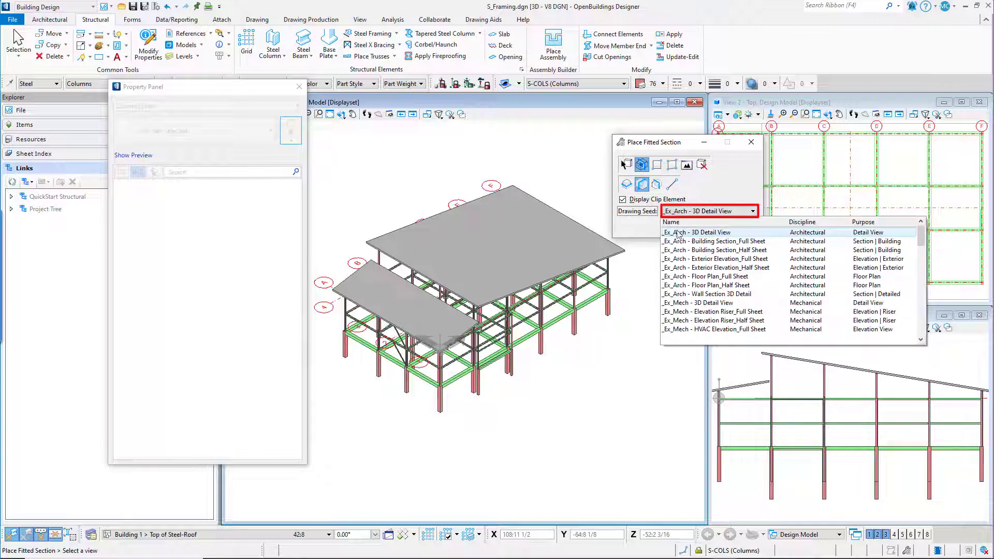
scroll(685, 299, "down", 5)
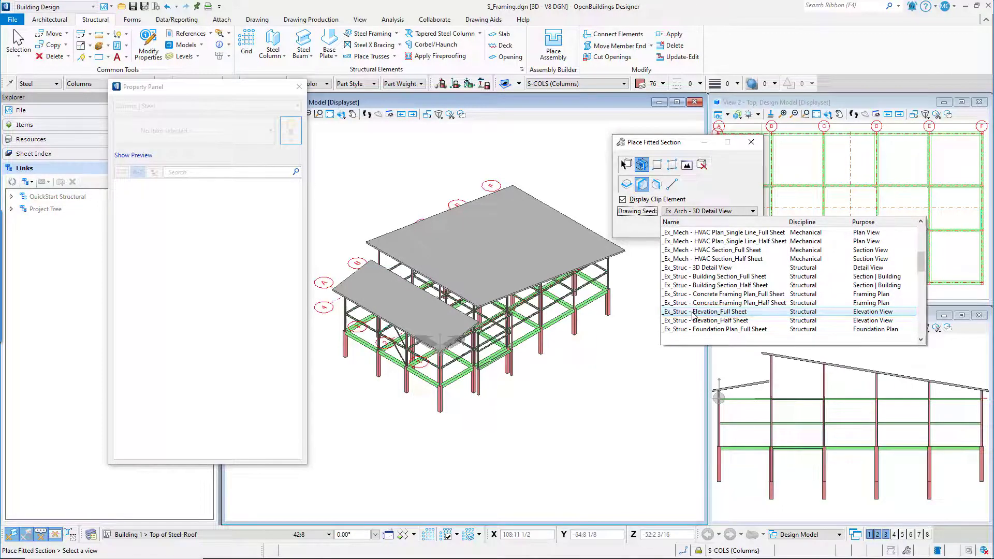
left_click(694, 312)
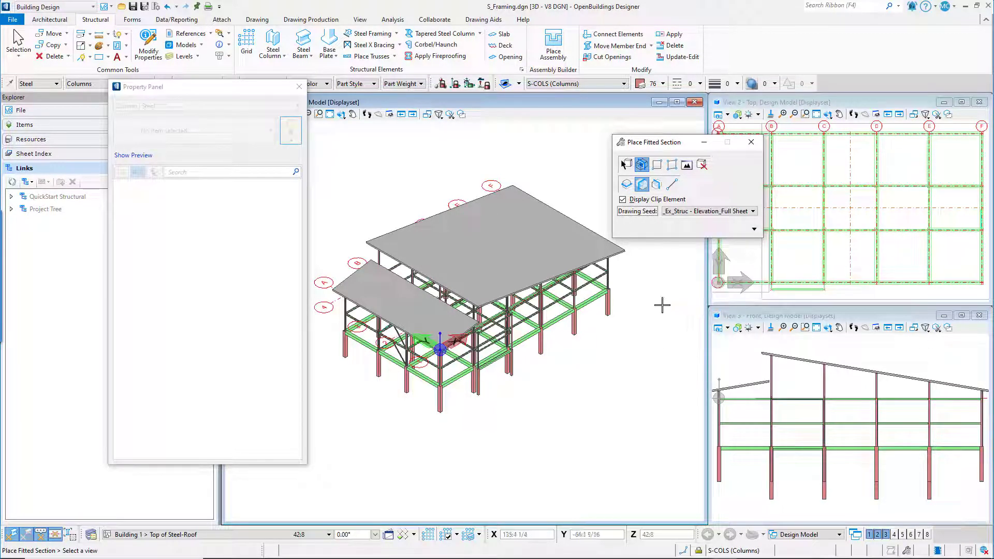
left_click(634, 301)
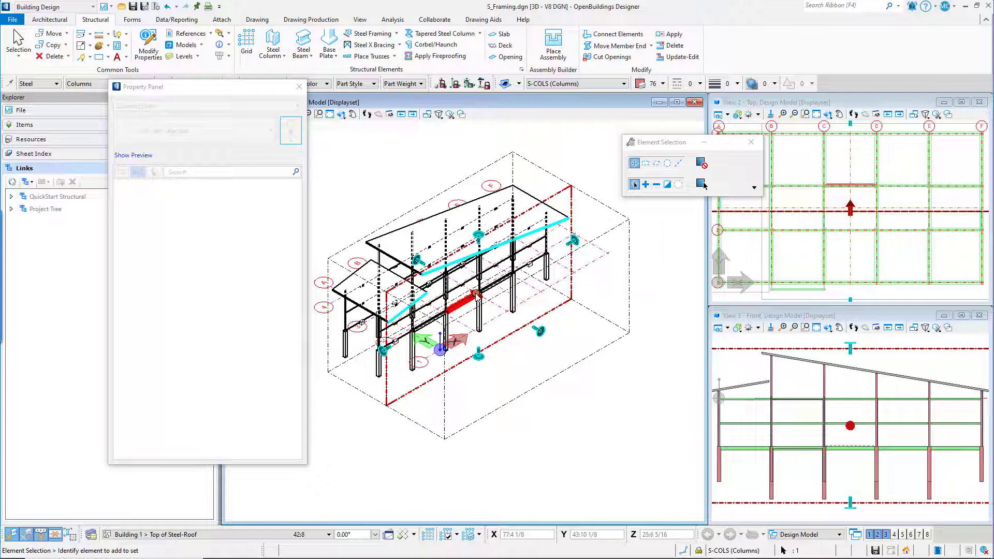
- Move the section clip faces in to the front frame line and zoom in on it
left_click(476, 294)
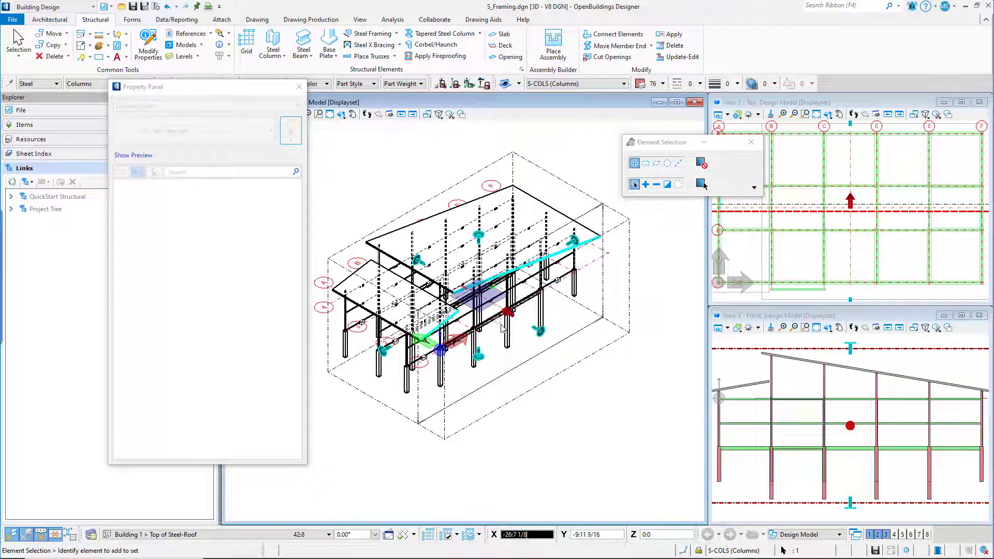
left_click(475, 294)
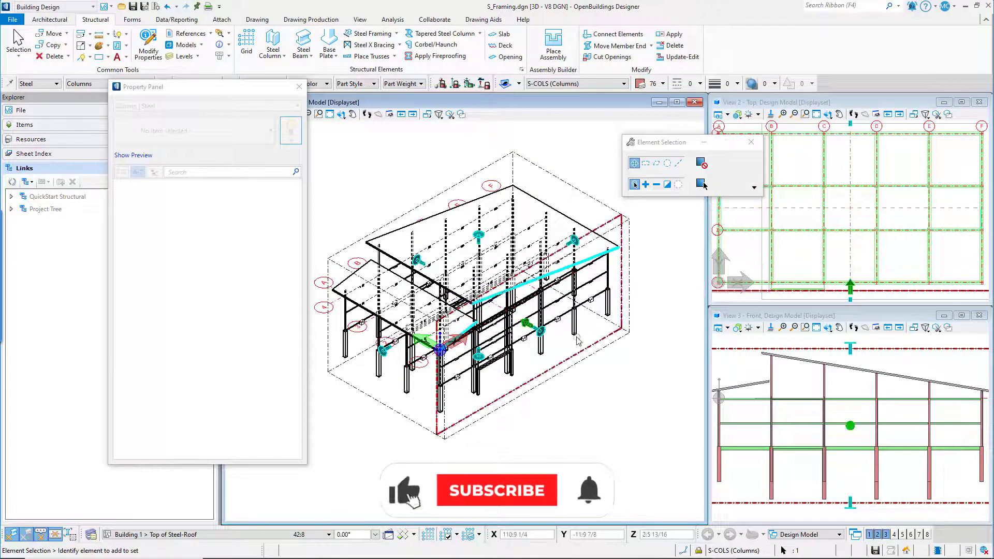
left_click(418, 260)
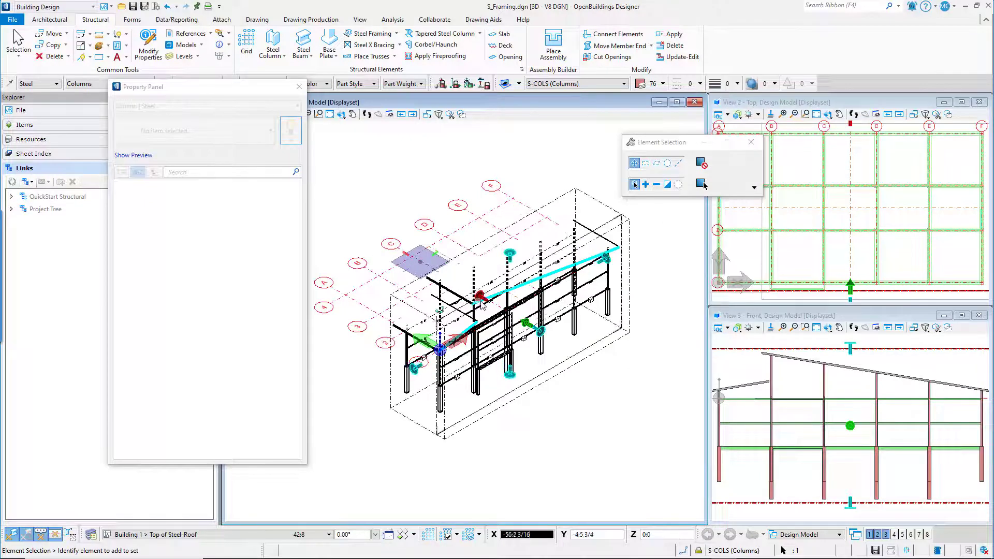
left_click(475, 294)
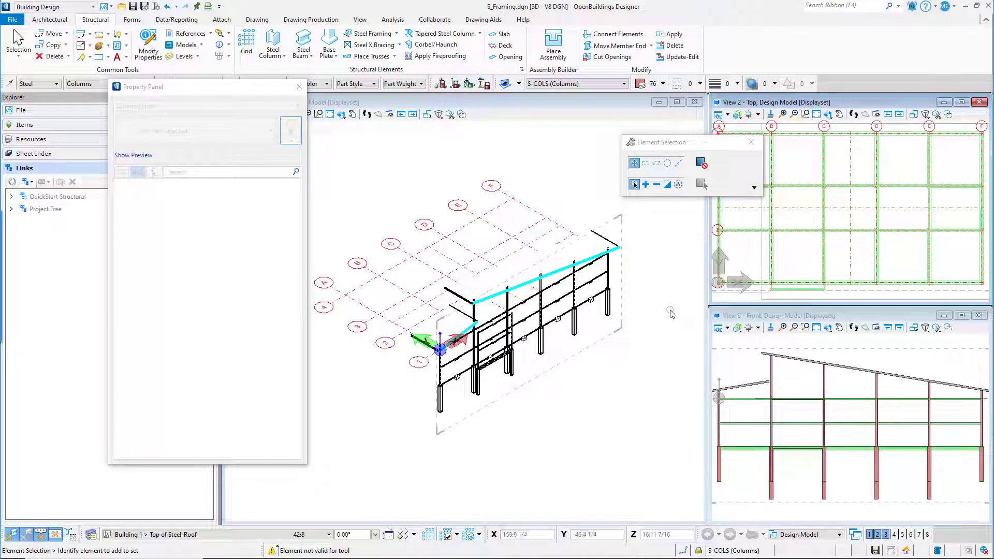
scroll(617, 290, "up", 2)
scroll(617, 289, "up", 1)
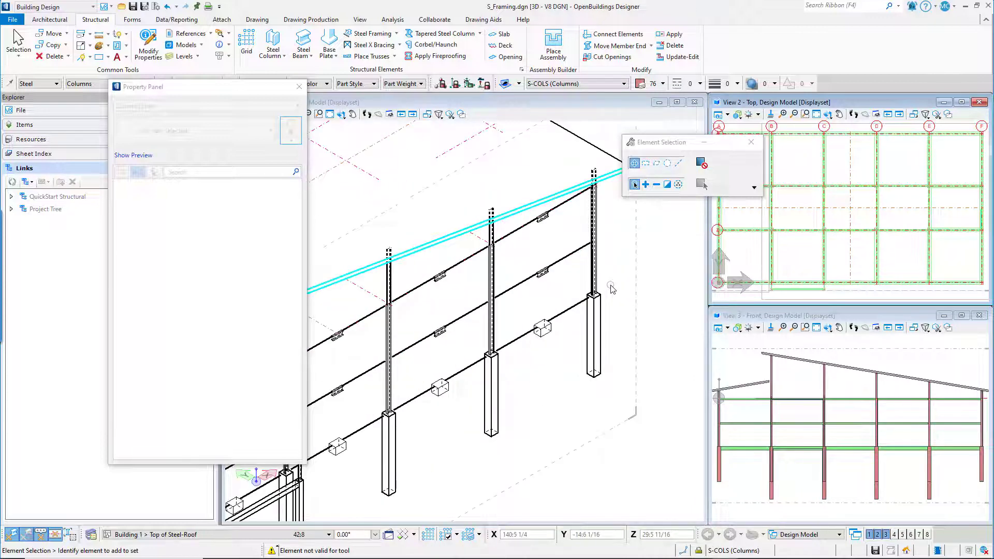
left_click(342, 115)
left_click(342, 118)
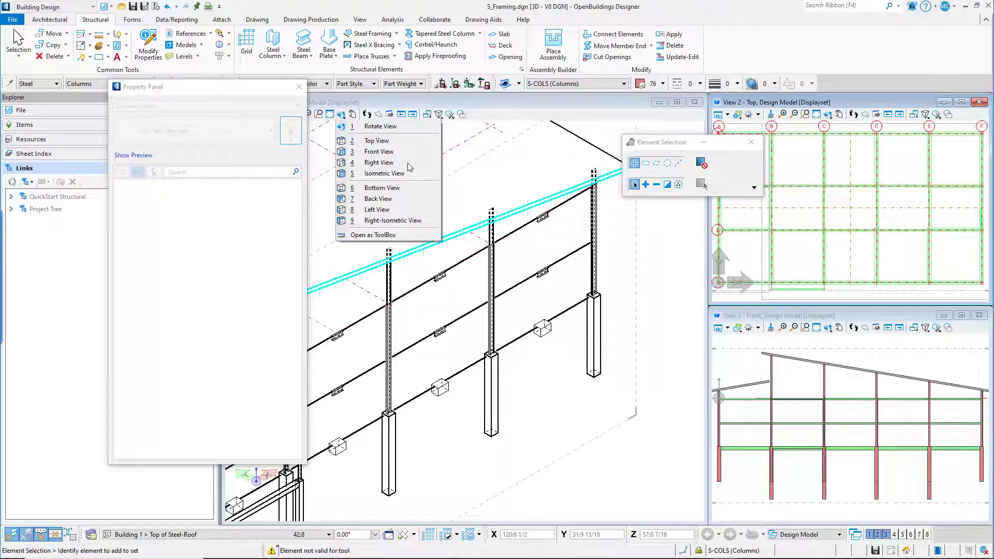
- Switch to Front View and start the Steel Beam tool
left_click(386, 152)
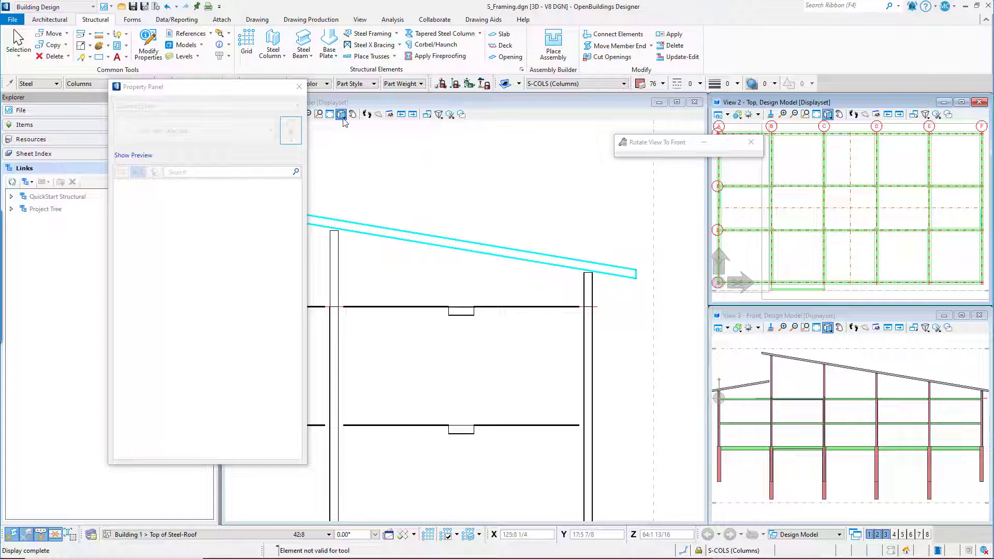
left_click(311, 52)
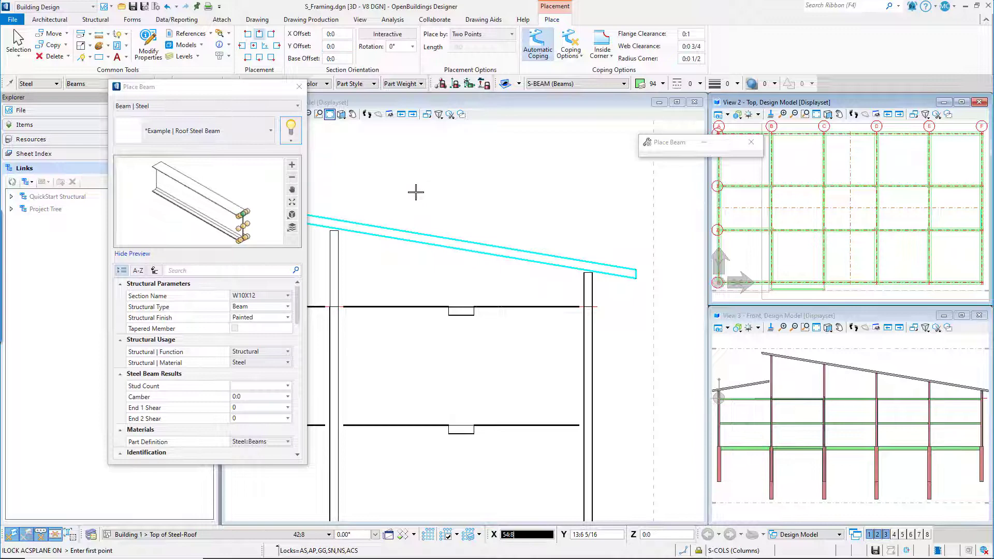
- Choose the *Example | Roof Steel Beam part and set its base offset to -0:2
left_click(259, 130)
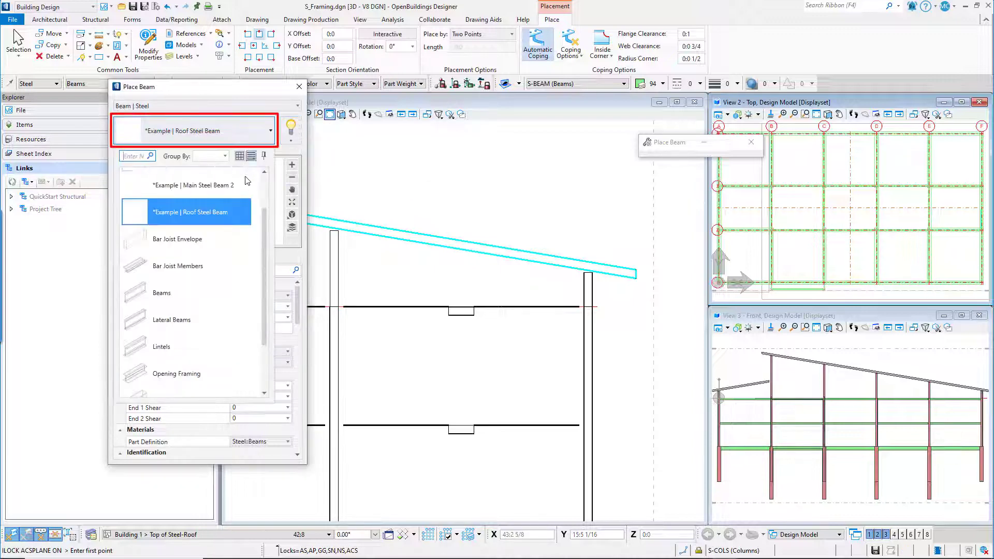
left_click(211, 219)
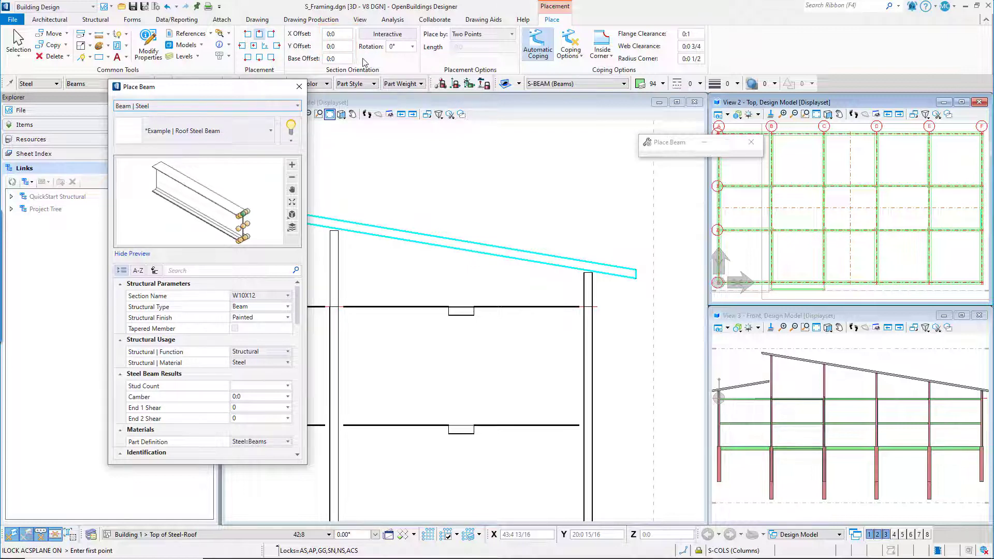
left_click(338, 60)
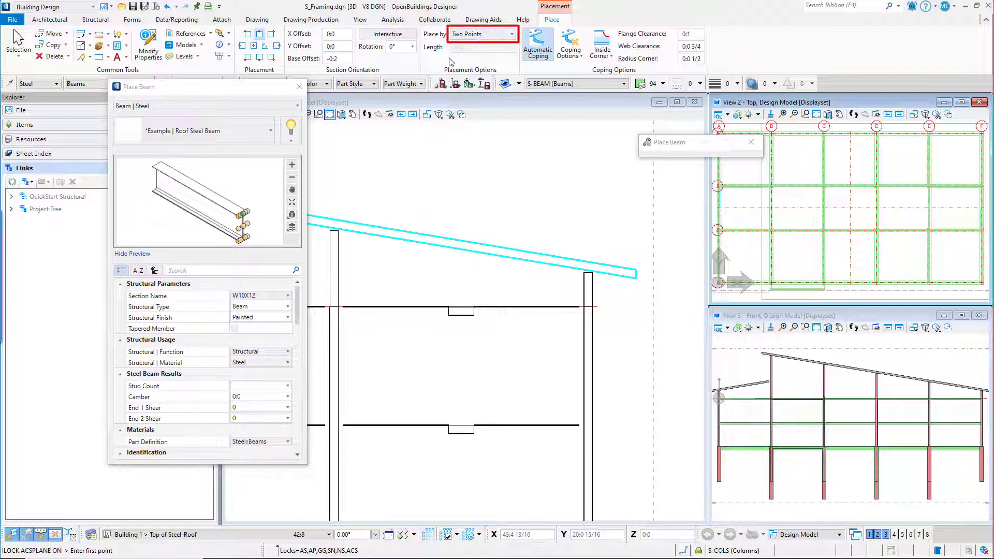
- Set the beam's coping option to cope to any interfering member
left_click(570, 52)
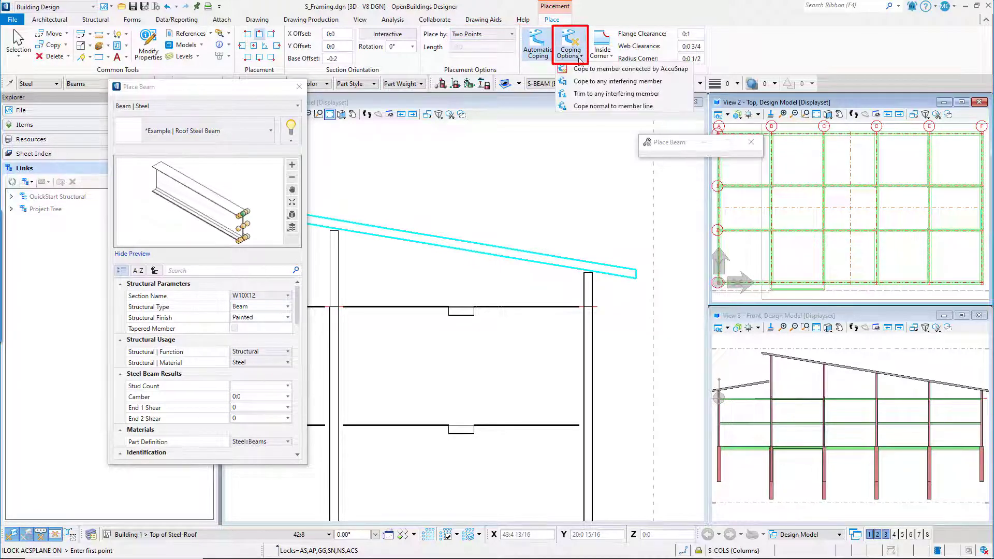
left_click(598, 83)
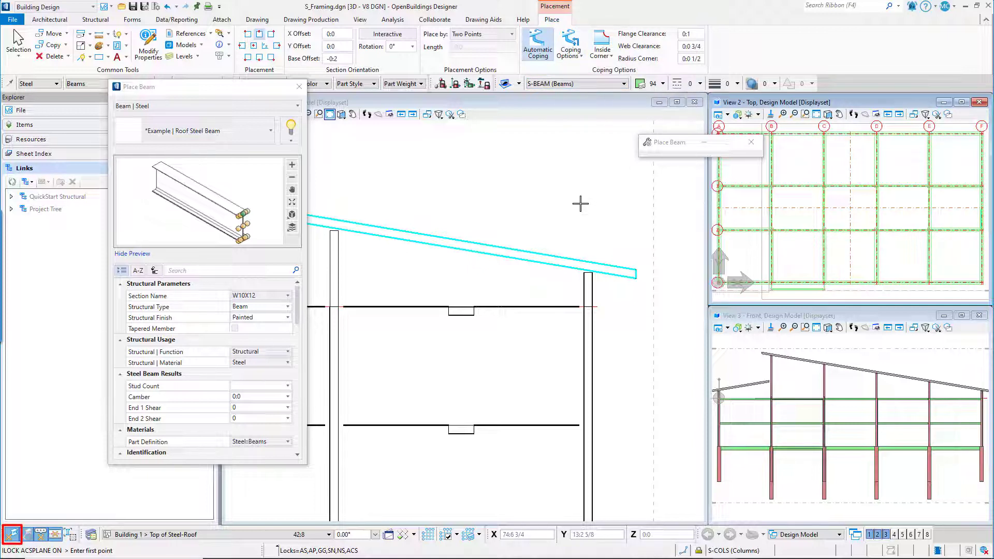
- Place the W10X12 roof beam along the upper roof slope between the right and left column tops
left_click(587, 273)
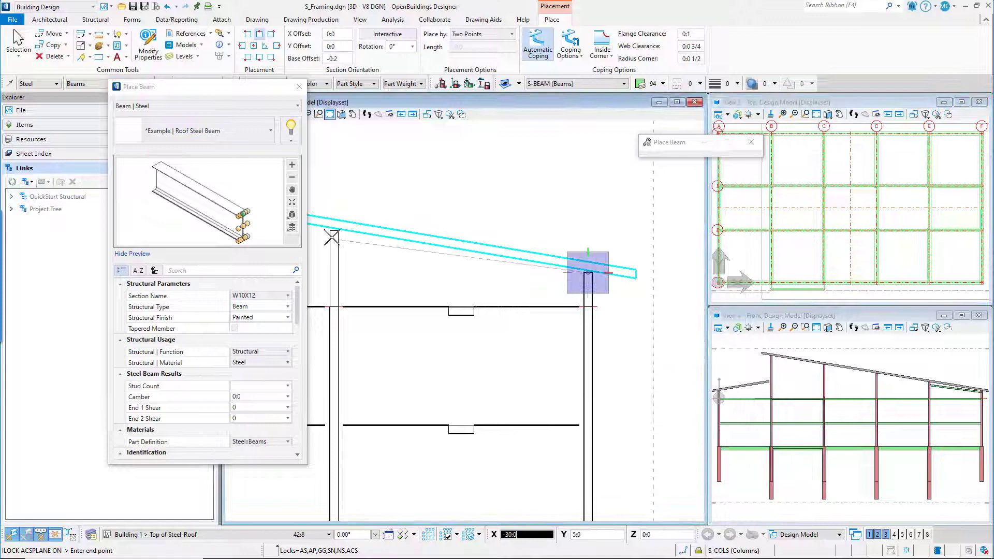
scroll(334, 233, "down", 2)
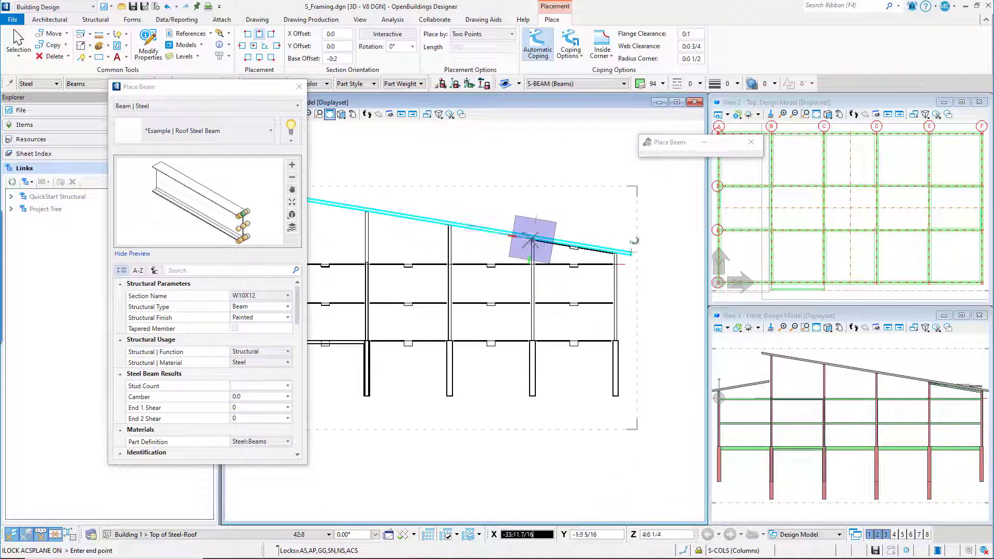
scroll(451, 228, "up", 2)
left_click(454, 224)
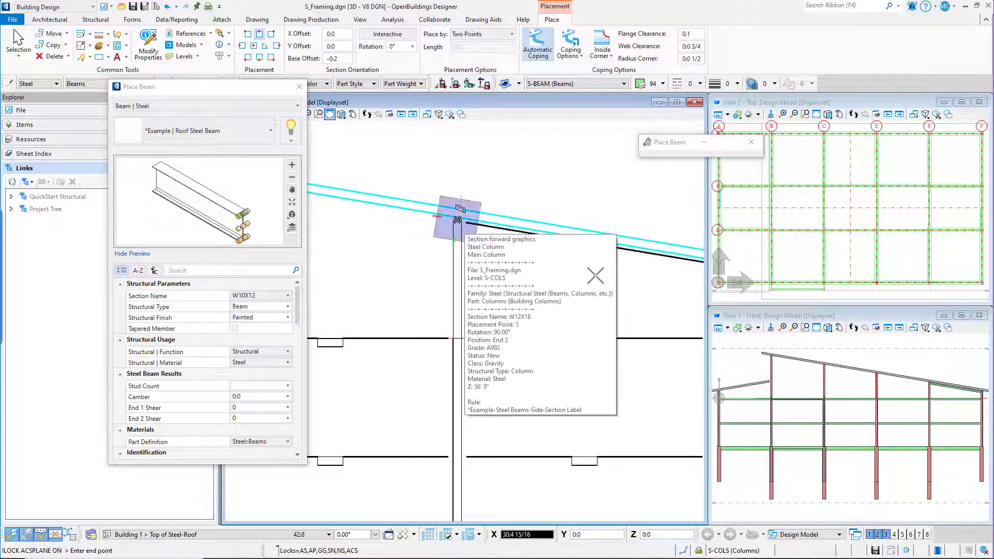
scroll(540, 261, "down", 2)
middle_click_drag(582, 275, 581, 280, "shift")
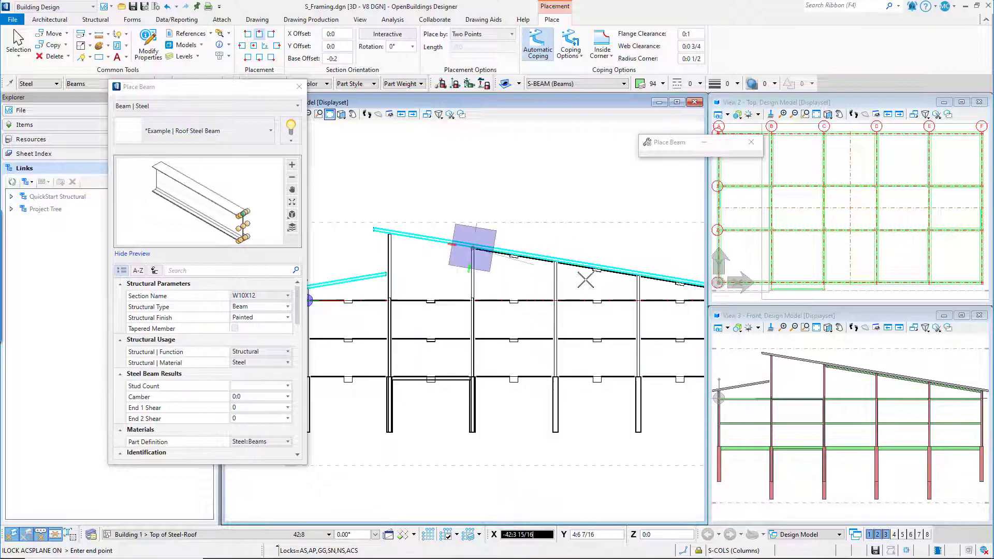
scroll(381, 235, "up", 2)
right_click(399, 222)
left_click(487, 270)
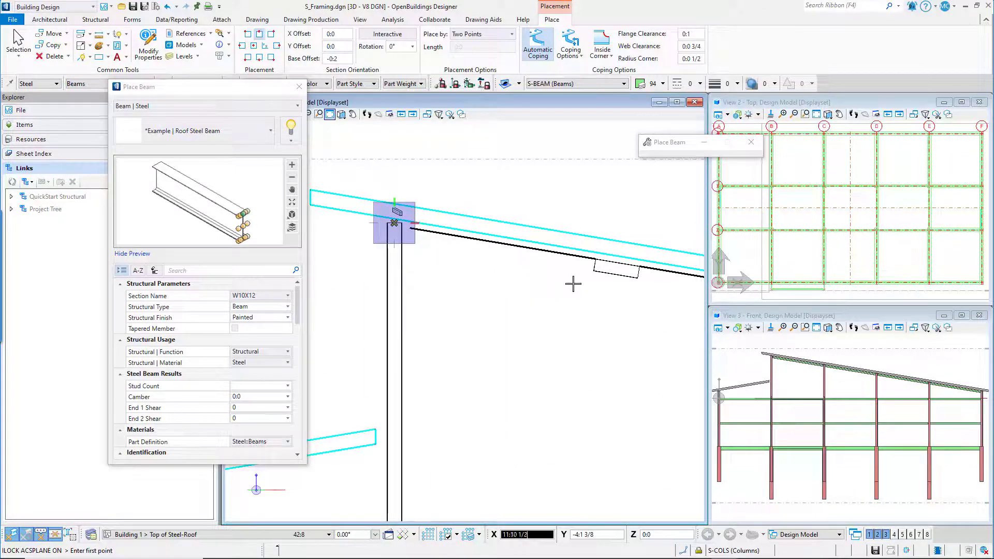
scroll(741, 382, "up", 5)
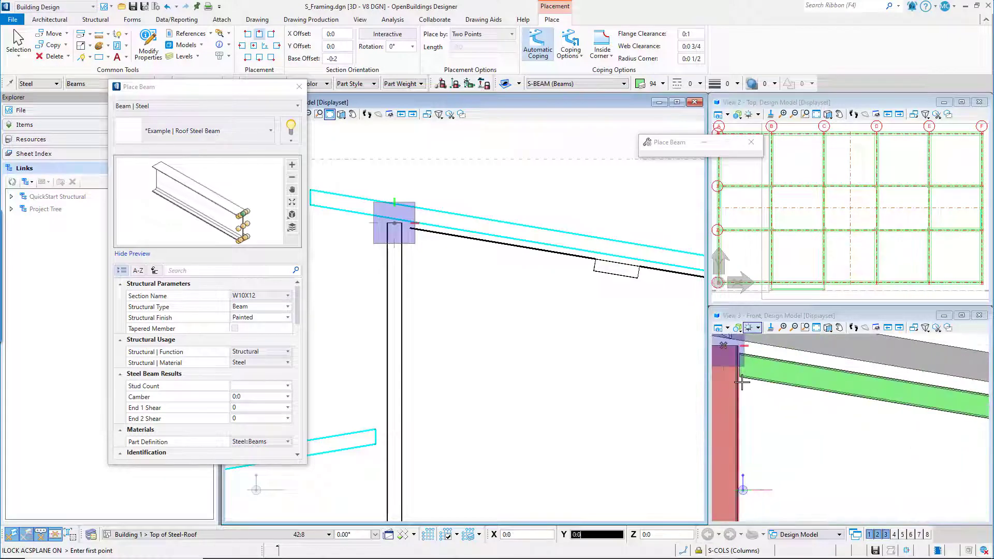
scroll(742, 382, "down", 3)
scroll(815, 394, "up", 2)
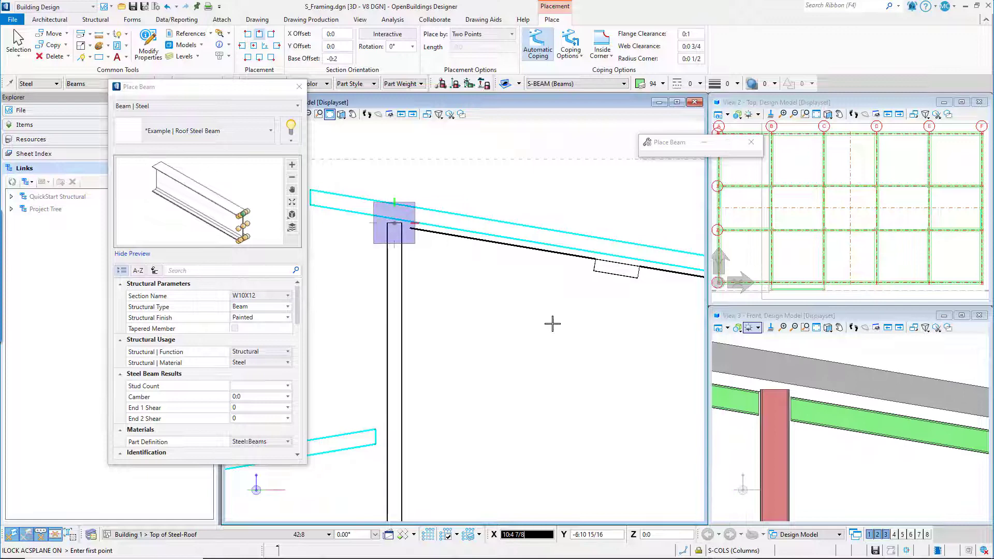
scroll(560, 321, "down", 3)
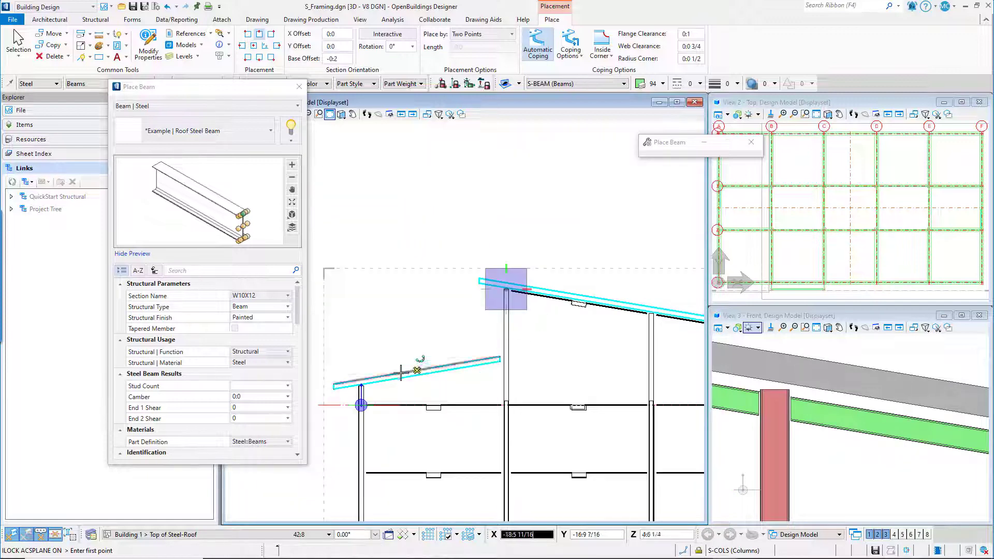
- Start a lower-roof beam at the left column top
scroll(361, 394, "up", 3)
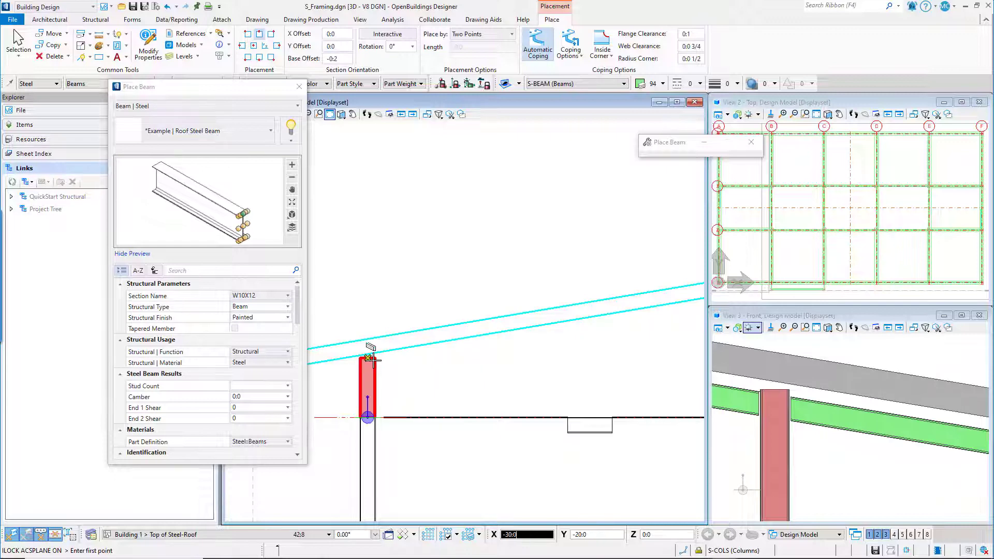
left_click(369, 357)
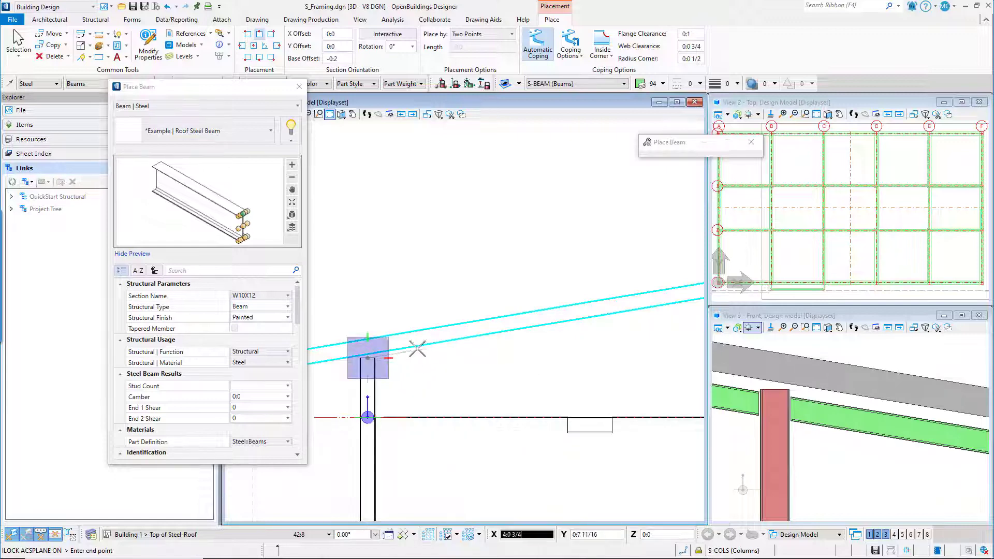
scroll(387, 350, "down", 1)
scroll(387, 351, "down", 1)
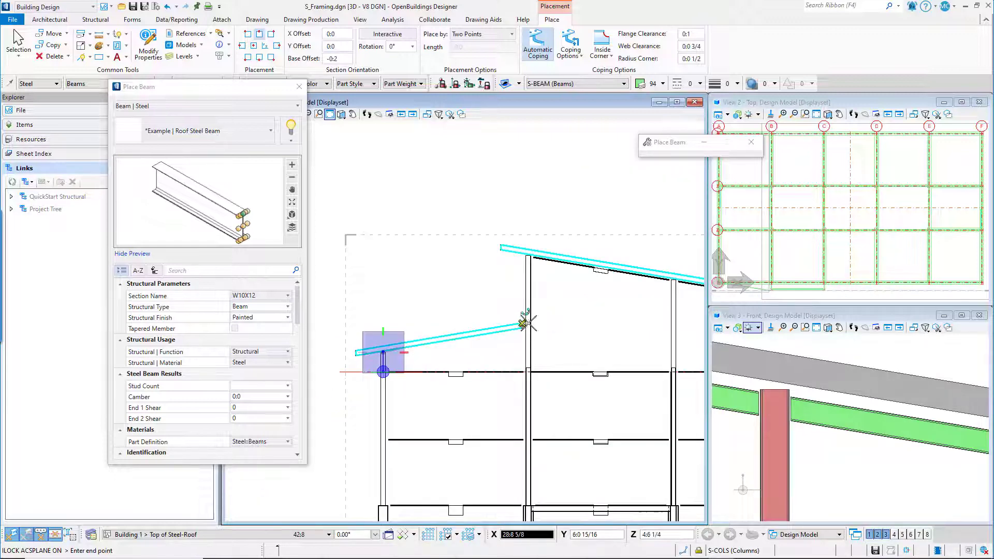
scroll(528, 322, "up", 2)
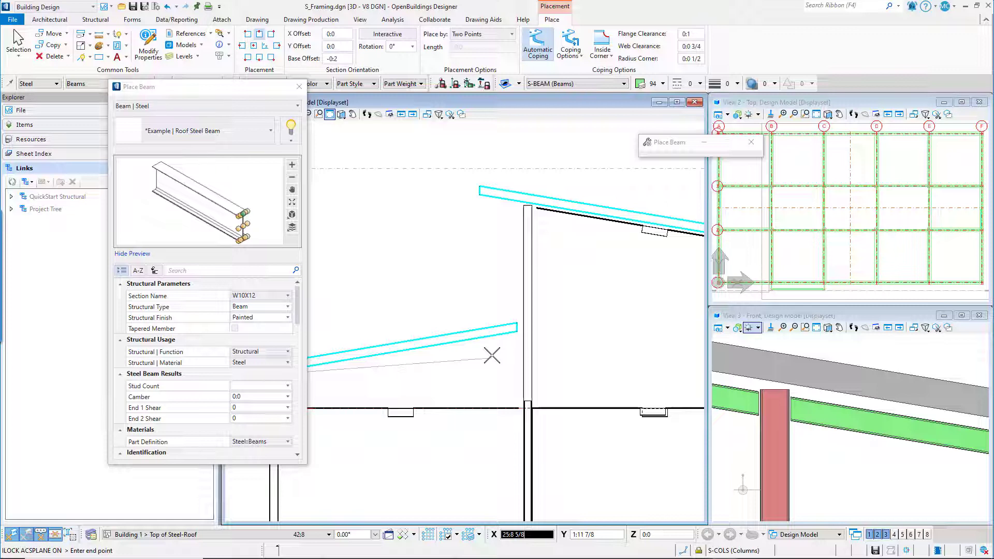
- Run Rotate AccuDraw by Element (RE) to align the drawing axes with the lower roof slope
key("r")
key("e")
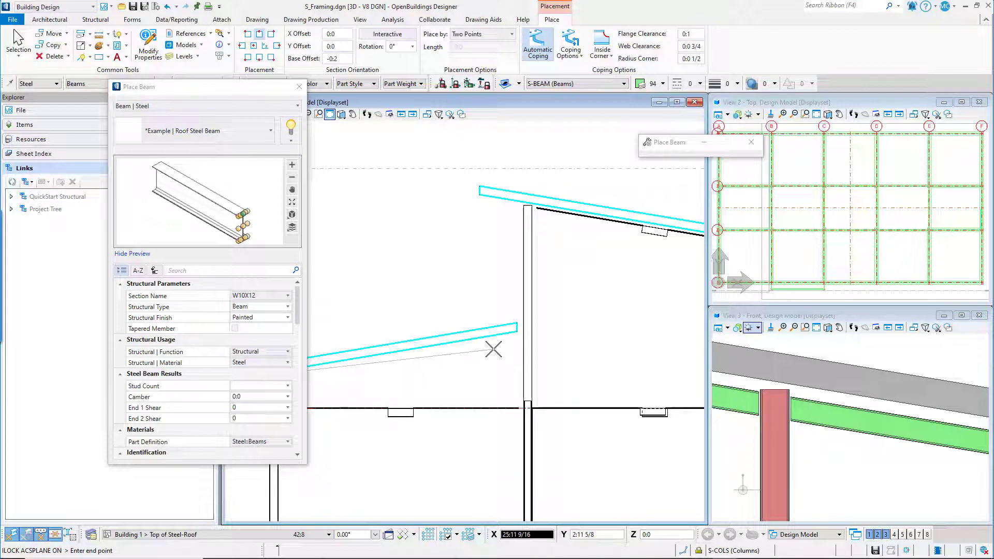
key("F11")
key("r")
key("e")
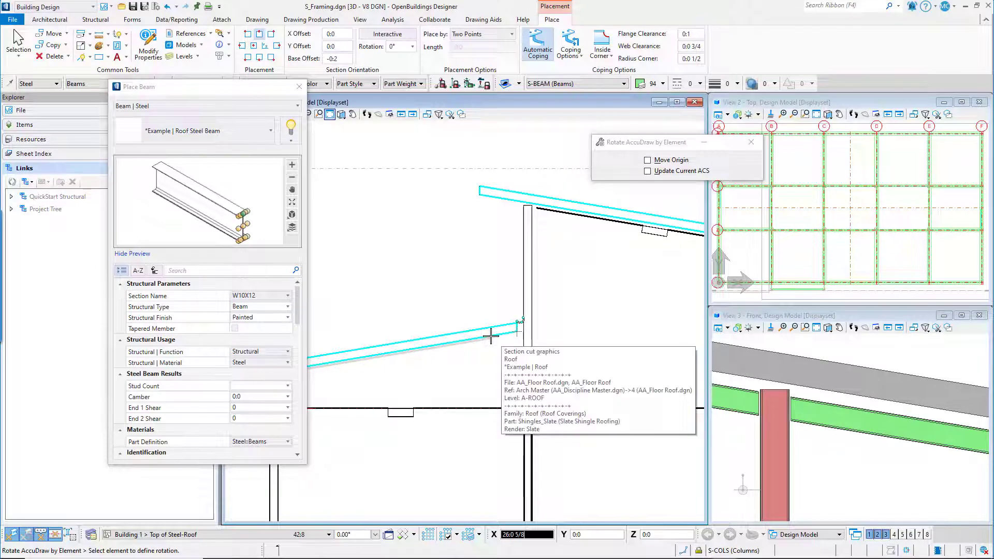
- Place the W10X12 beam along the lower roof slope, from the left column to the middle column
left_click(491, 336)
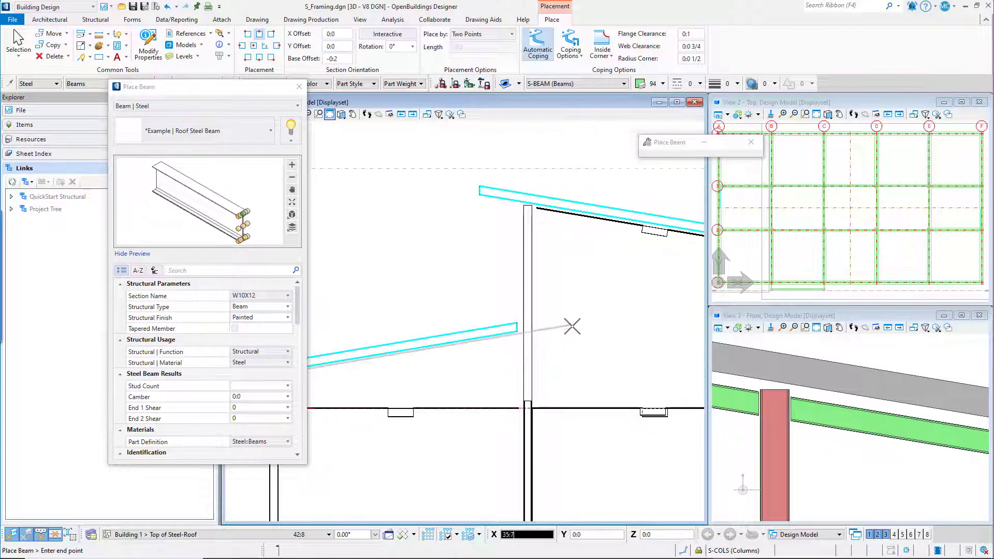
scroll(577, 323, "down", 2)
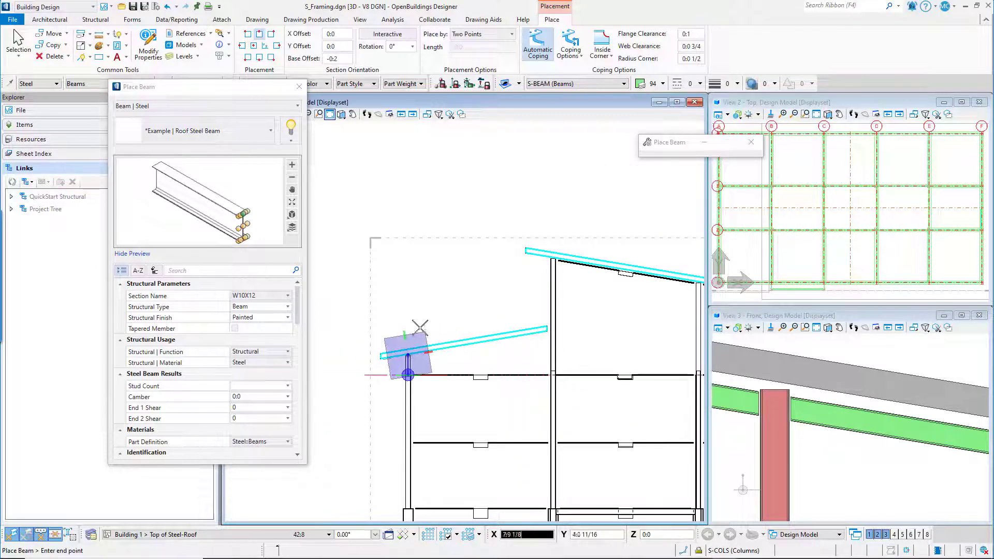
key("Return")
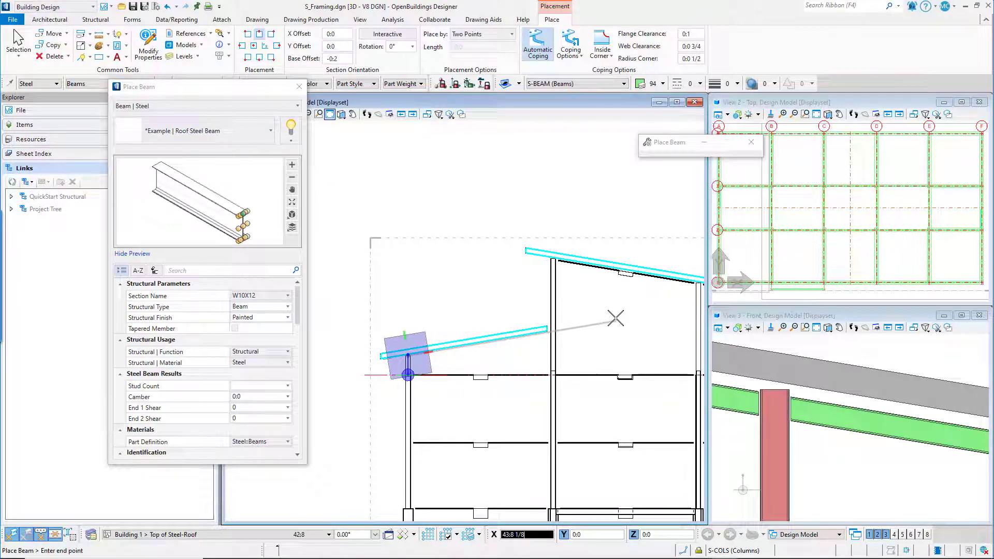
key("n")
scroll(570, 326, "up", 3)
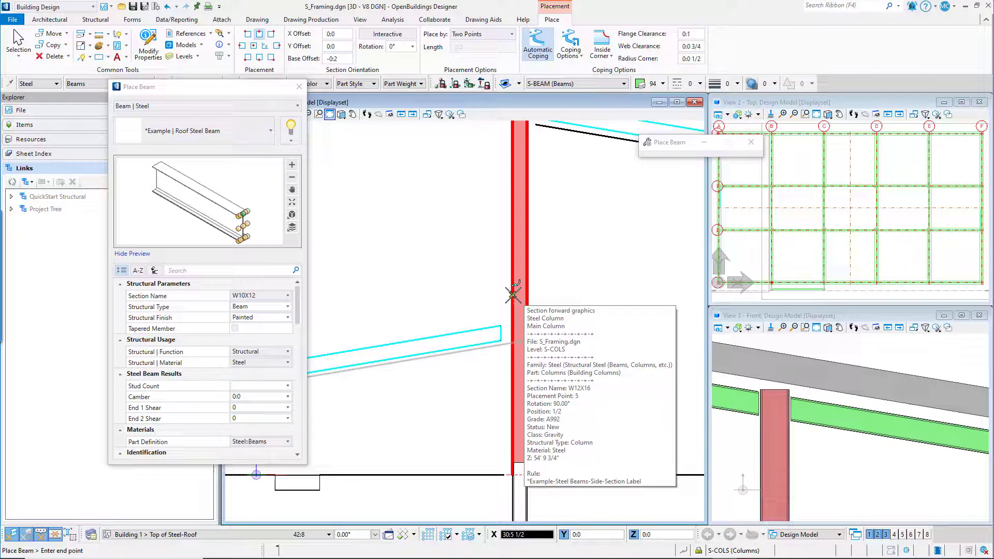
middle_click(513, 294)
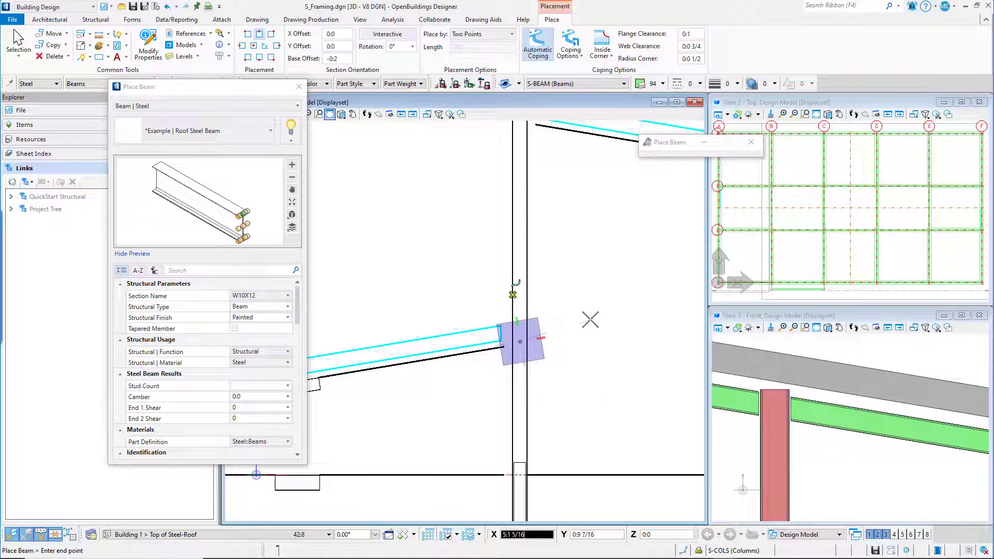
right_click(492, 289)
scroll(492, 288, "down", 2)
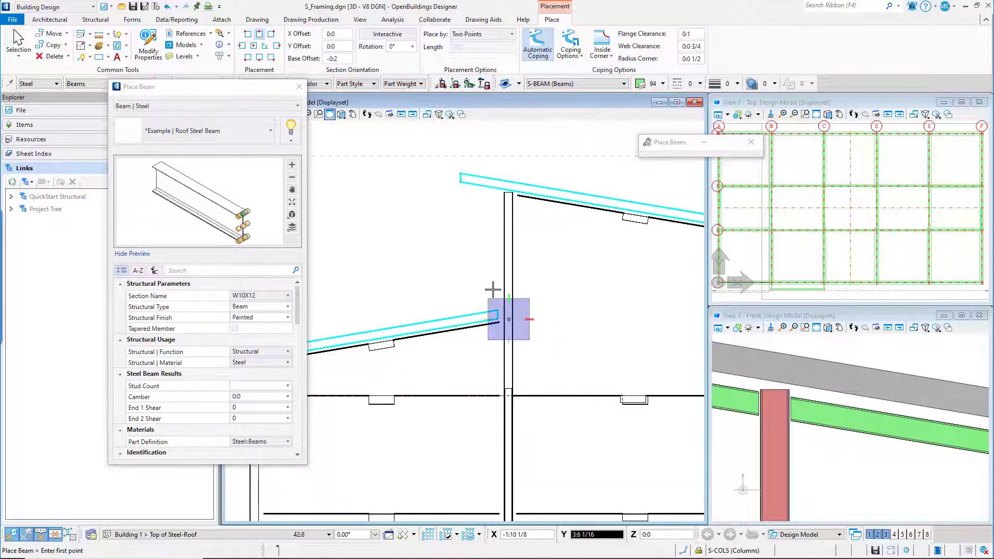
scroll(492, 288, "down", 1)
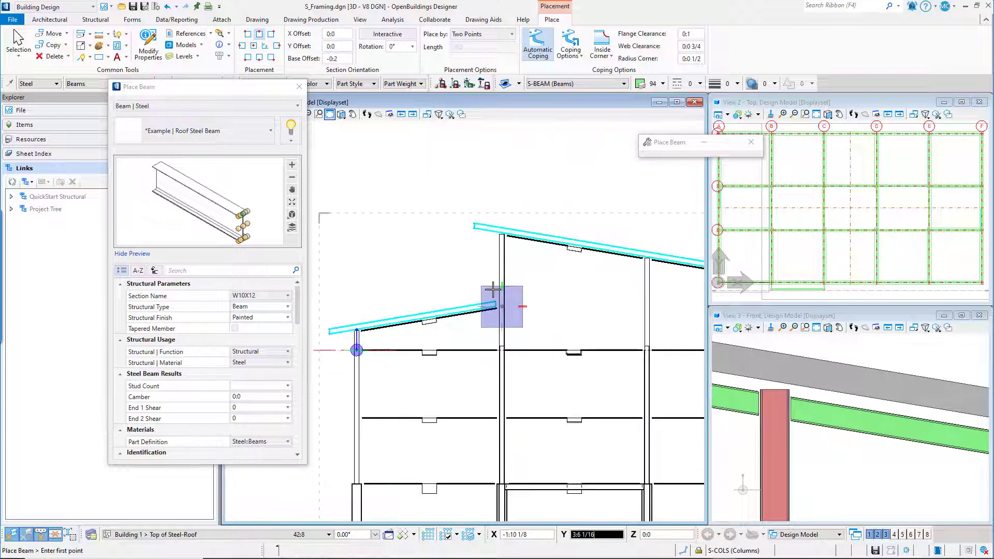
- Clear the clip volume and rotate the main view to Isometric
left_click(450, 115)
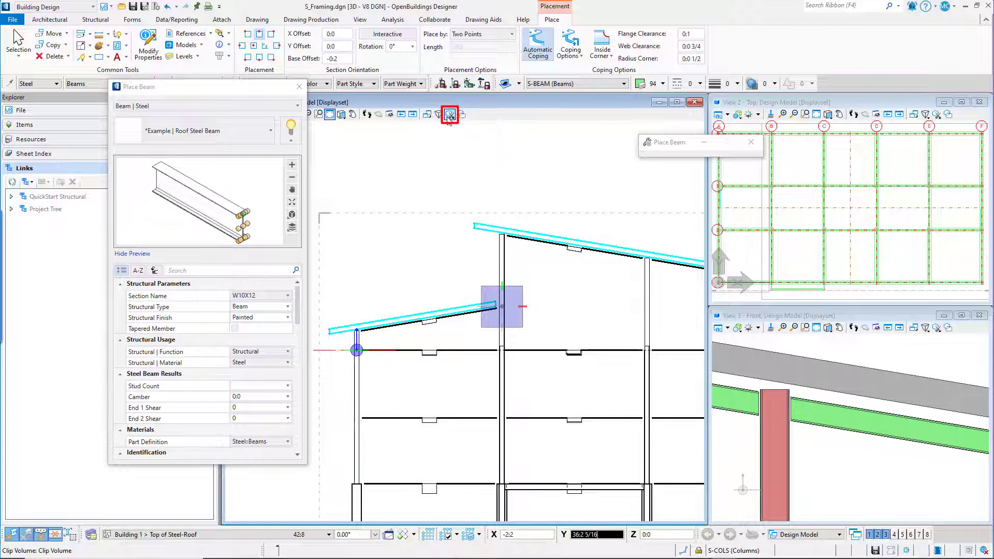
left_click(496, 149)
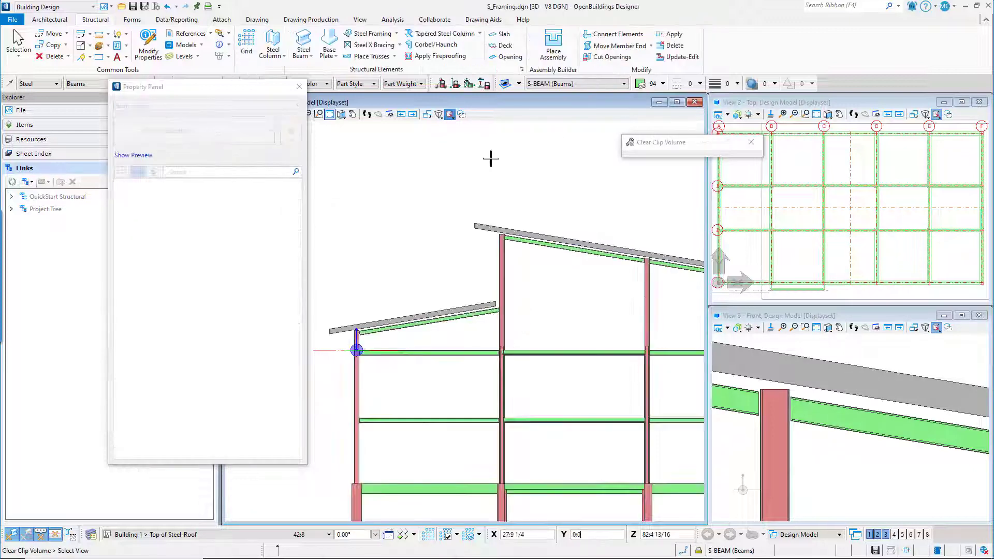
left_click(341, 114)
left_click(389, 173)
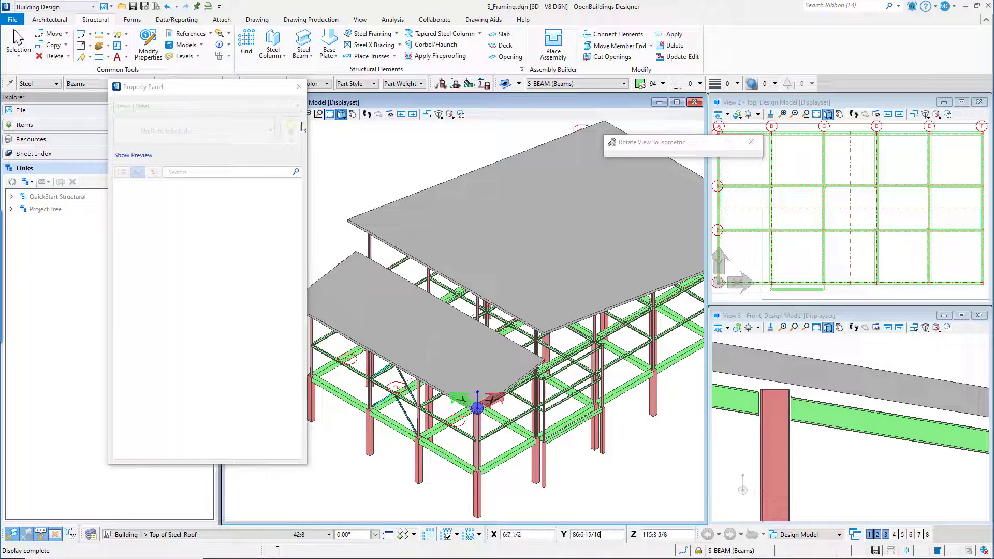
- Hide the architectural reference's roof and slabs by turning off its Display in References
left_click(210, 33)
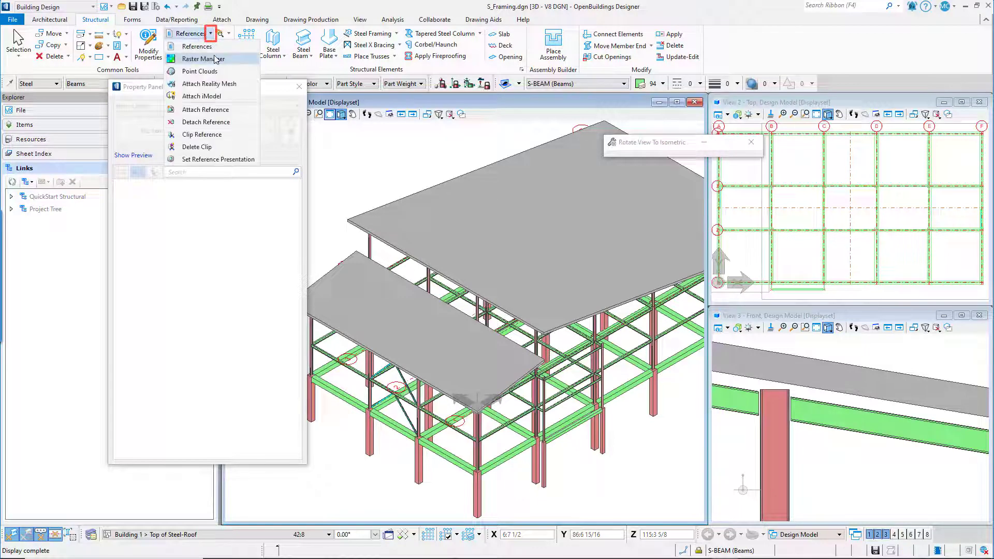
left_click(213, 51)
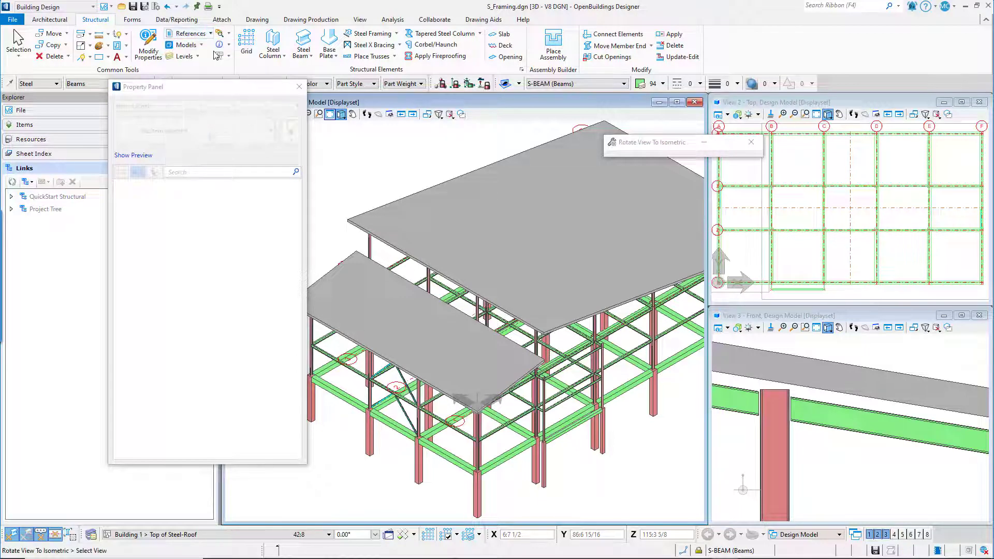
left_click_drag(313, 290, 453, 289)
left_click(409, 213)
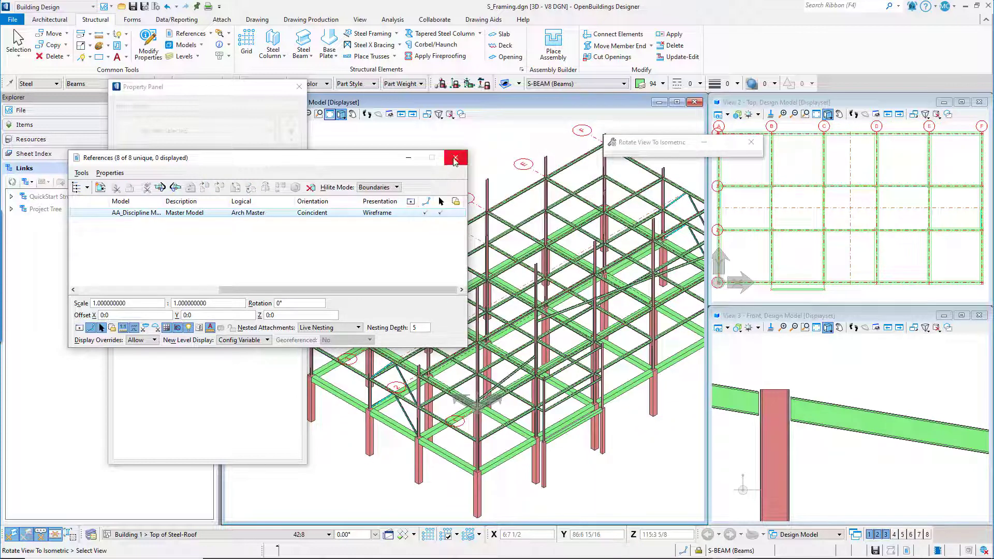
left_click(455, 161)
- Zoom out the Front view and window-select the sloped roof beams
left_click(793, 328)
left_click(816, 379)
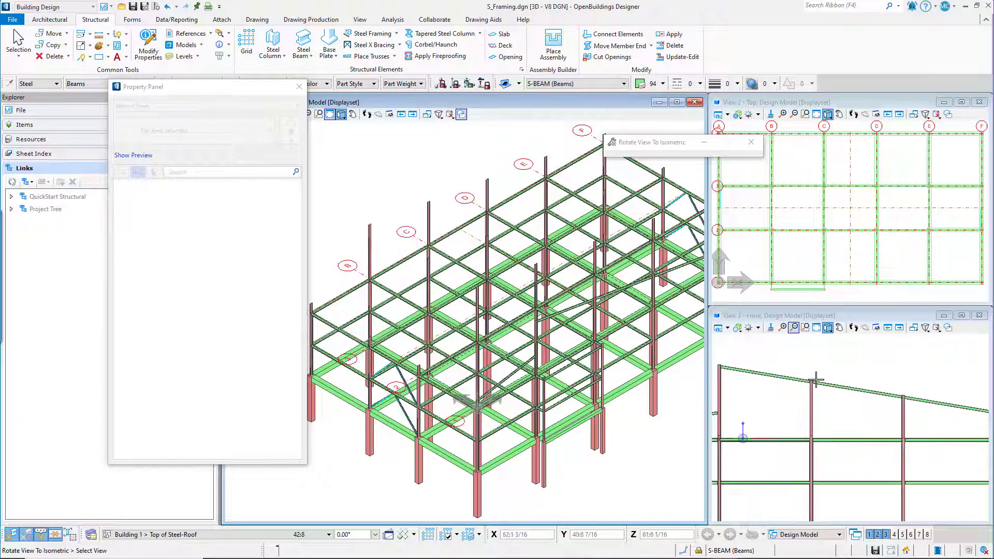
left_click(816, 380)
right_click(752, 369)
left_click_drag(744, 357, 928, 401)
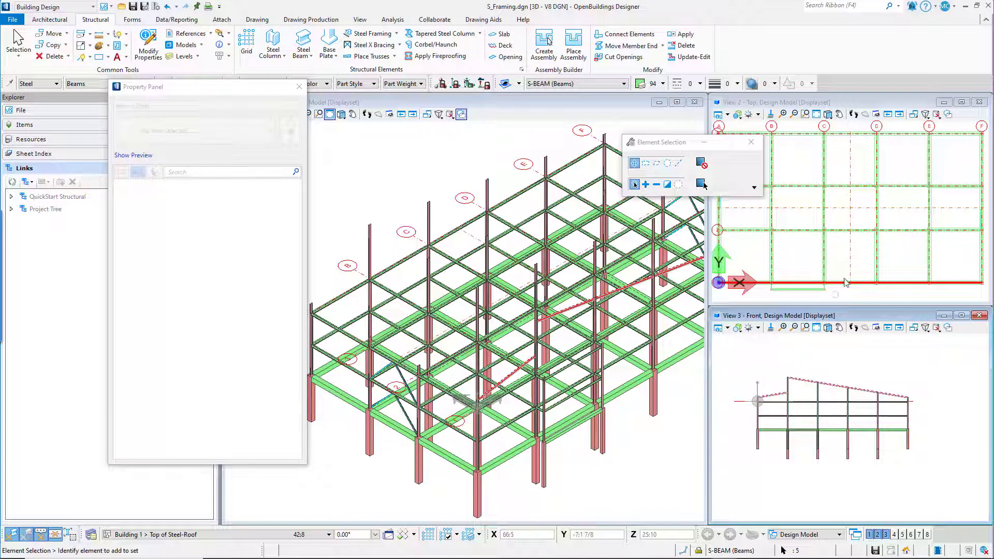
- Copy the selected roof beams, using the beam end as the base point
scroll(844, 282, "up", 5)
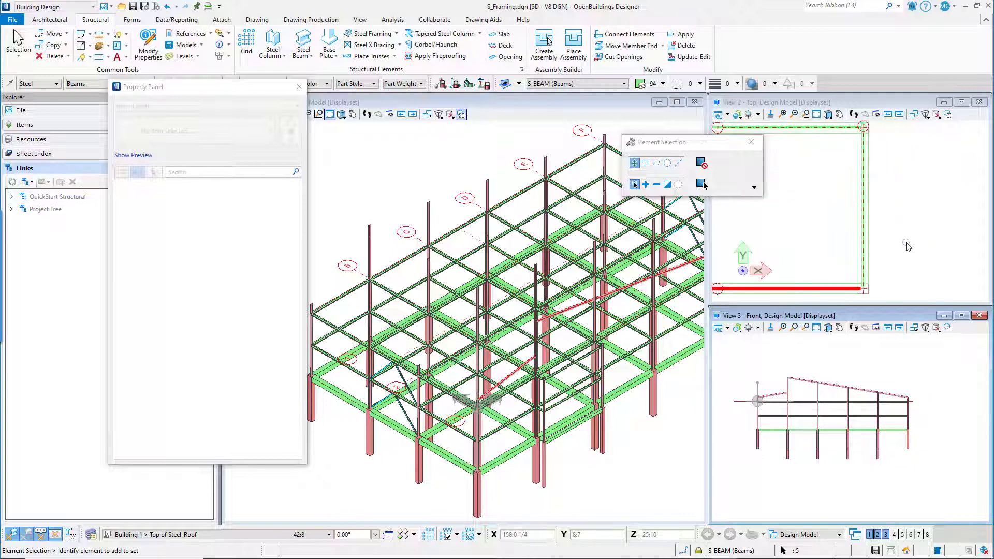
right_click(907, 247)
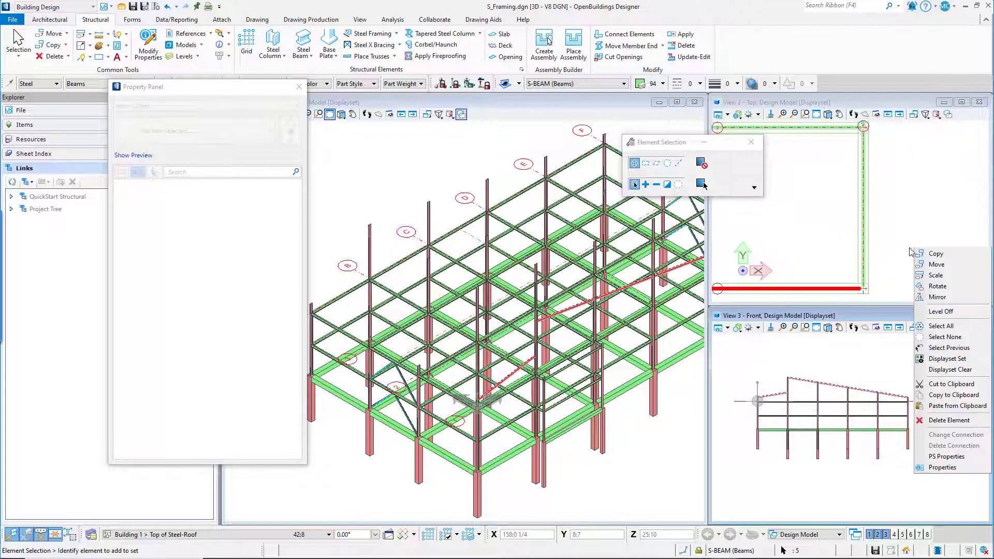
left_click(935, 253)
scroll(658, 228, "down", 3)
scroll(659, 228, "up", 2)
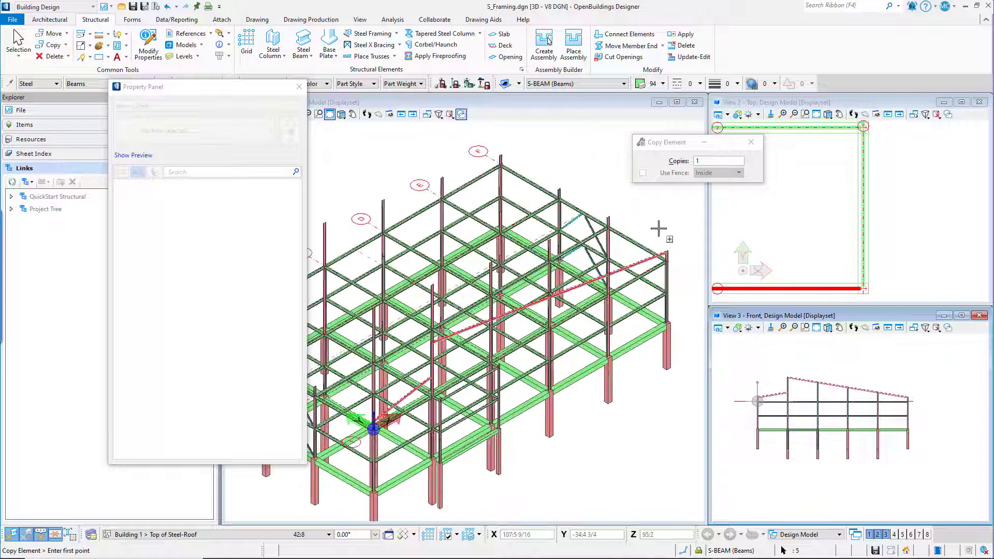
scroll(659, 228, "up", 4)
left_click(686, 332)
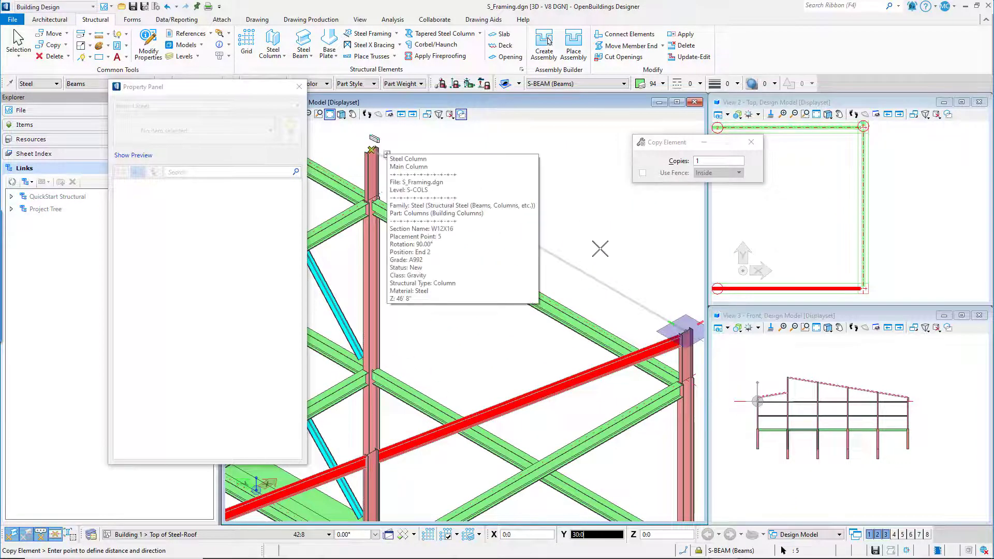
- Drop the copied beams onto the far column top, then start placing another W10X12 Example Roof Steel Beam
left_click(371, 149)
scroll(647, 293, "down", 4)
scroll(572, 240, "up", 5)
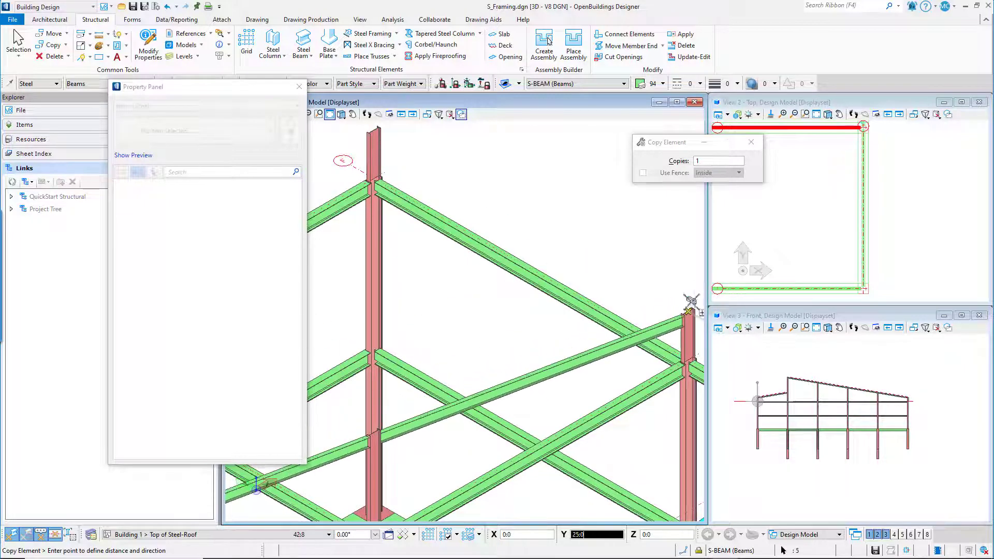
left_click(380, 123)
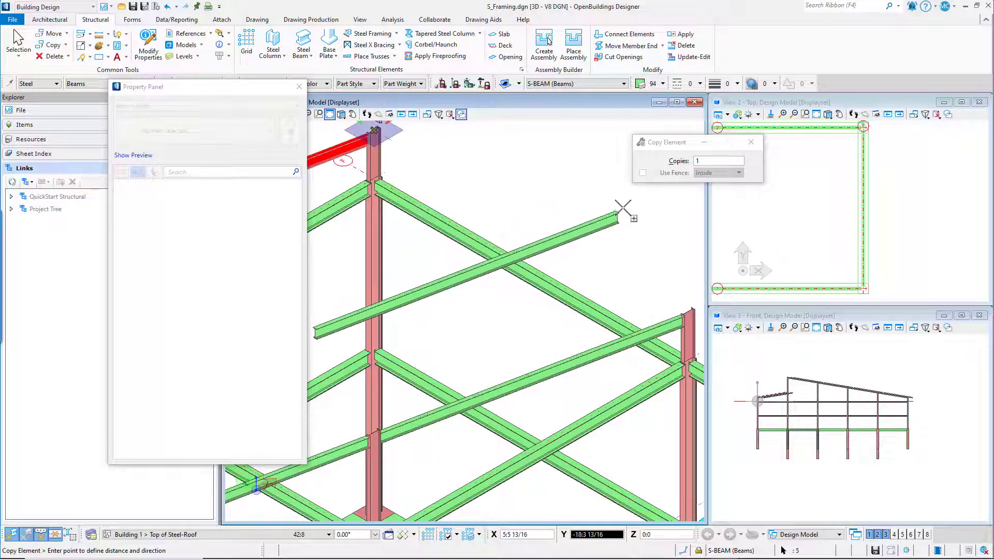
right_click(623, 209)
scroll(619, 217, "down", 3)
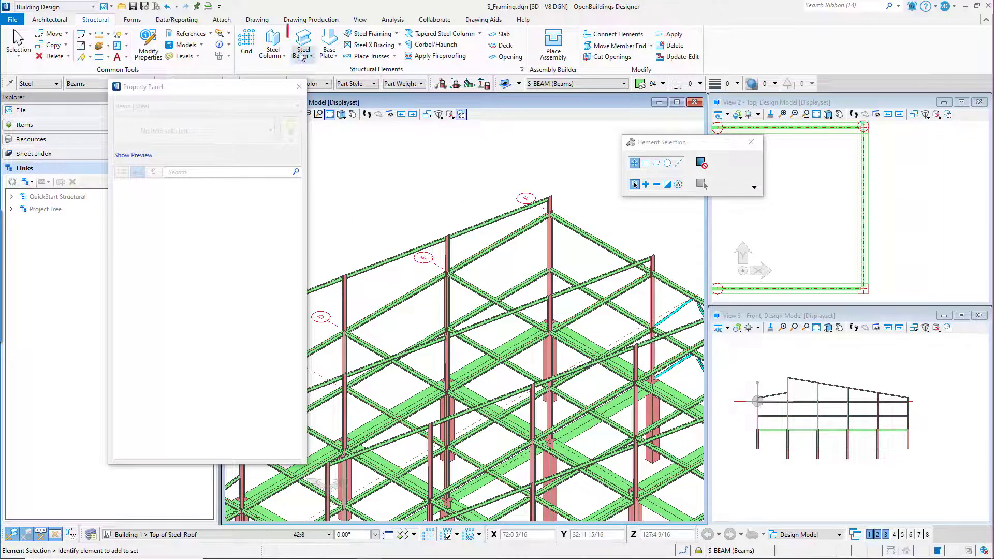
left_click(315, 63)
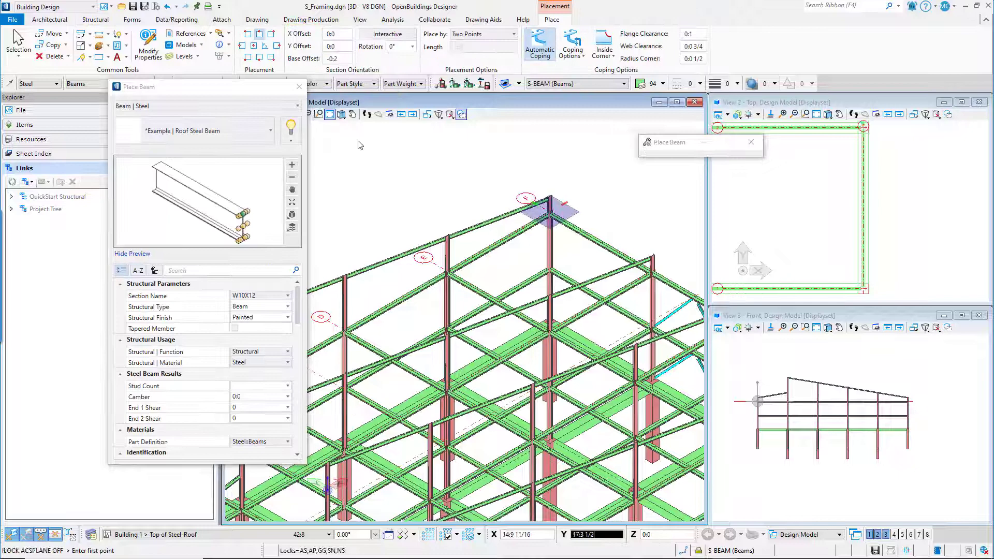